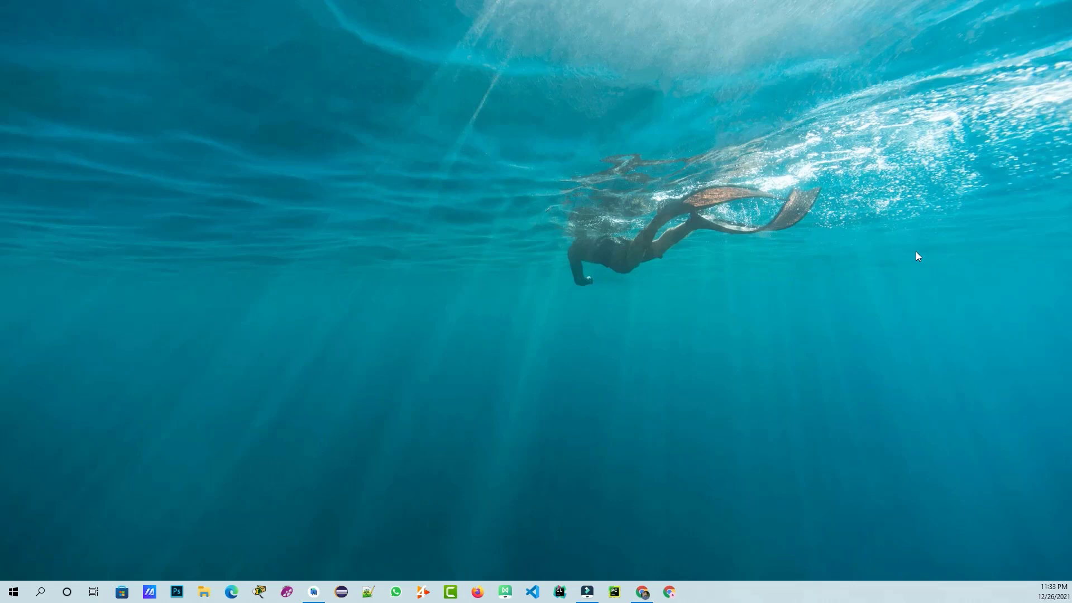
- Switch to Chrome and search Google for "git download"
{"action": "left_click", "coordinate": [643, 592]}
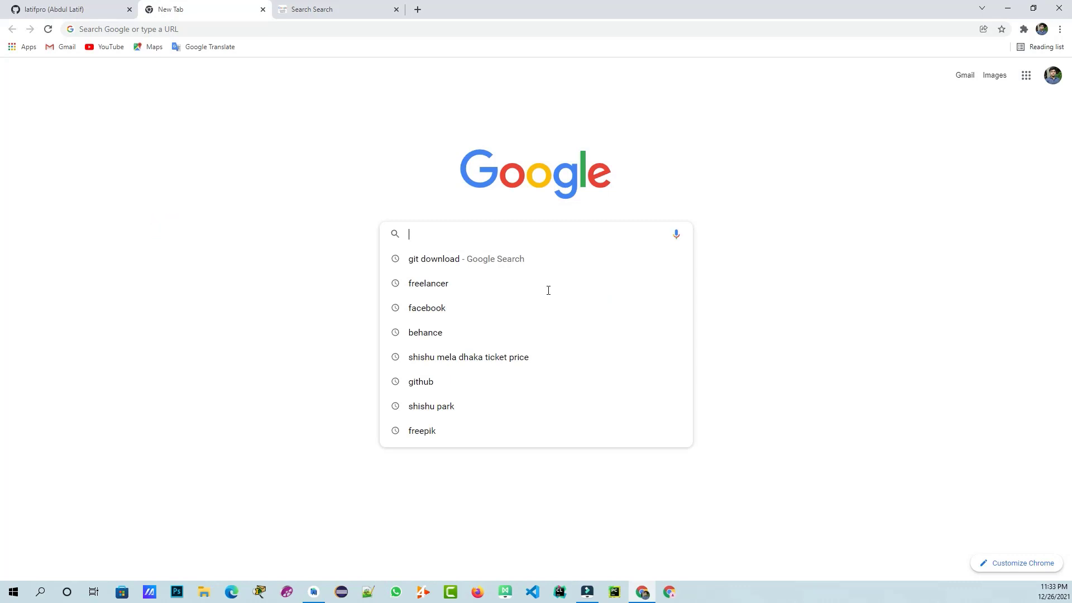
{"action": "type", "text": "git d"}
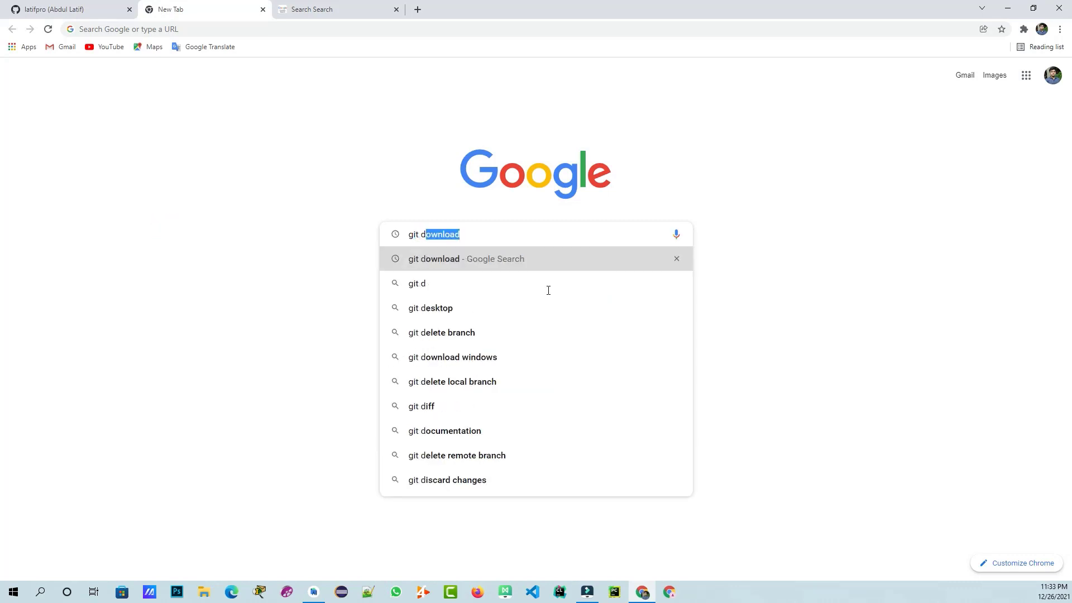
{"action": "type", "text": "ownload"}
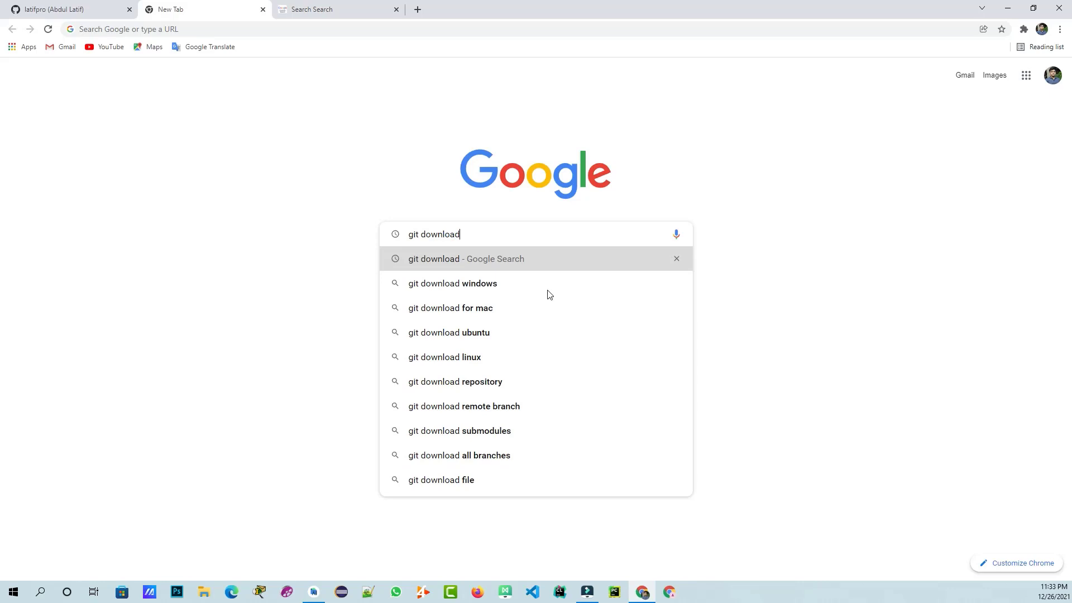
{"action": "key", "text": "Return"}
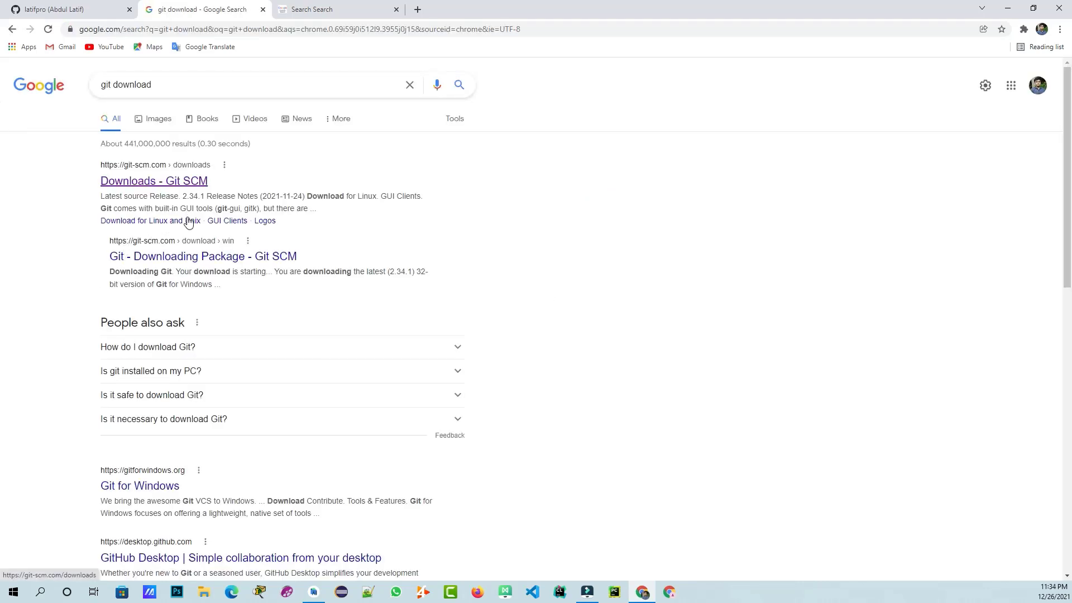
- Download the 64-bit Git 2.34.1 installer for Windows from the Git SCM downloads page and run it
{"action": "left_click", "coordinate": [175, 230]}
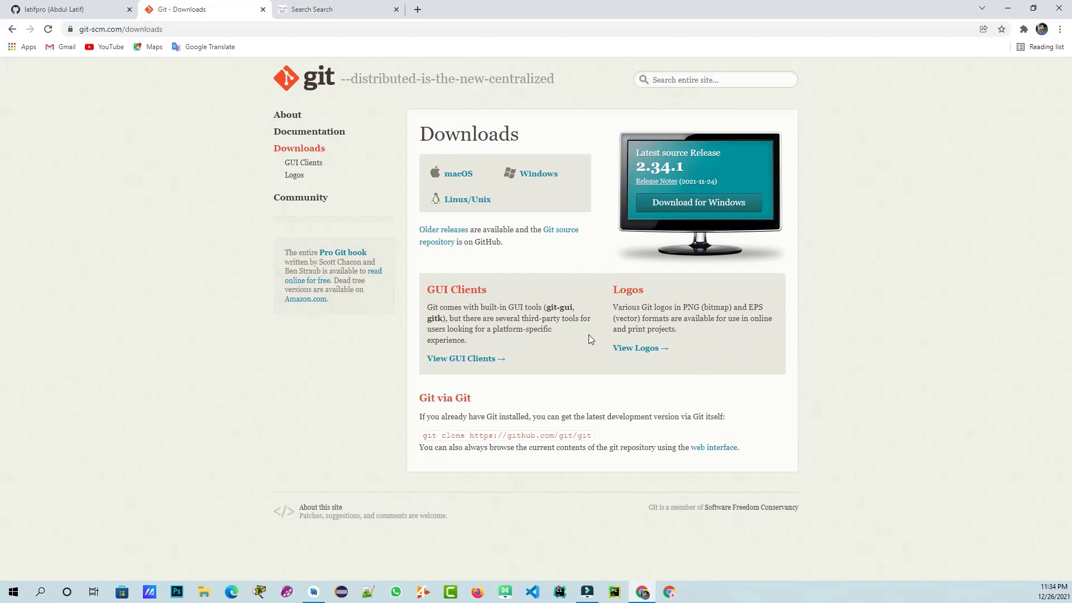
{"action": "key", "text": "F5"}
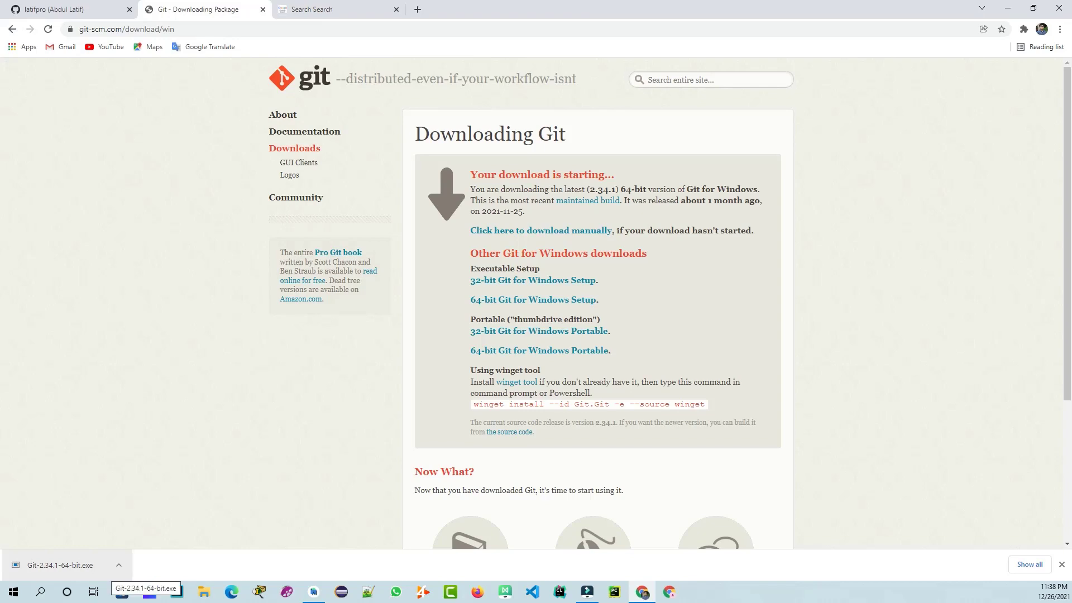
{"action": "left_click", "coordinate": [118, 565]}
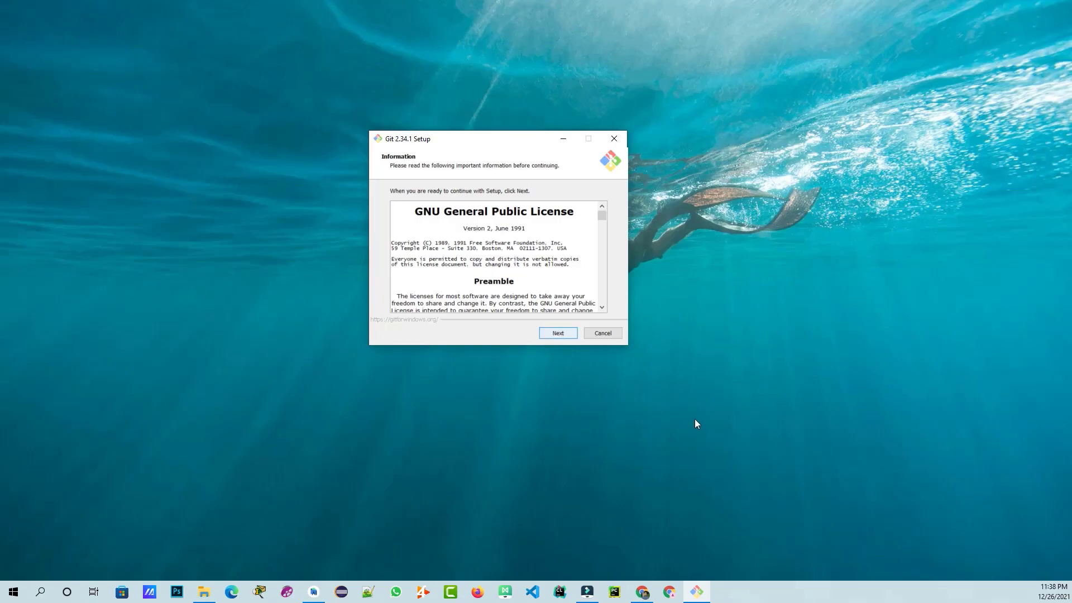
- Install Git into the existing C:\Program Files\Git folder, keeping the default components, Vim as editor and the other default options, and finish the setup
{"action": "key", "text": "Return"}
{"action": "key", "text": "Return"}
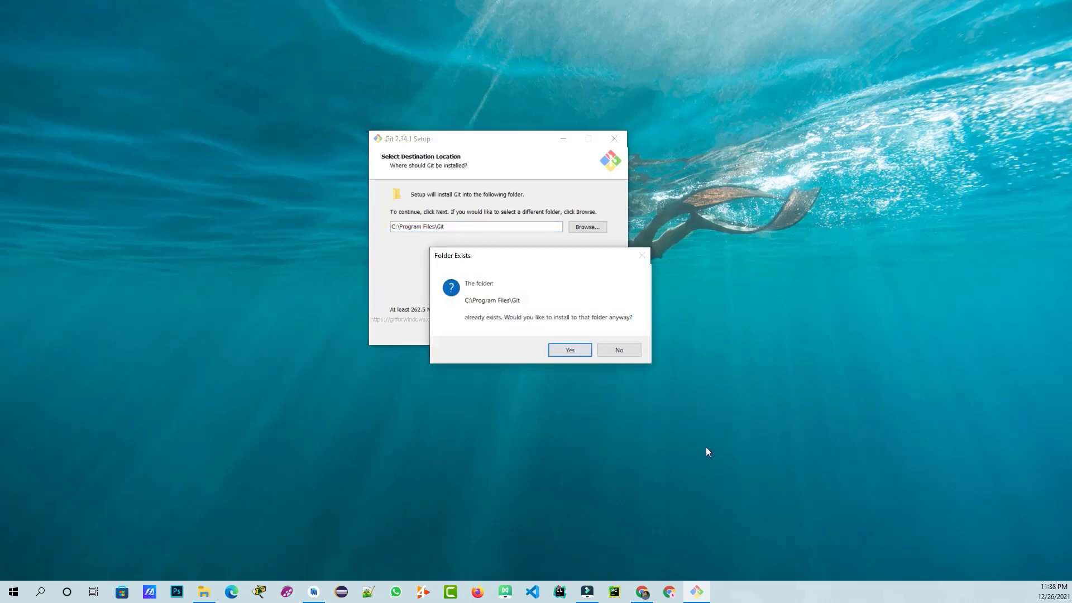
{"action": "key", "text": "Return"}
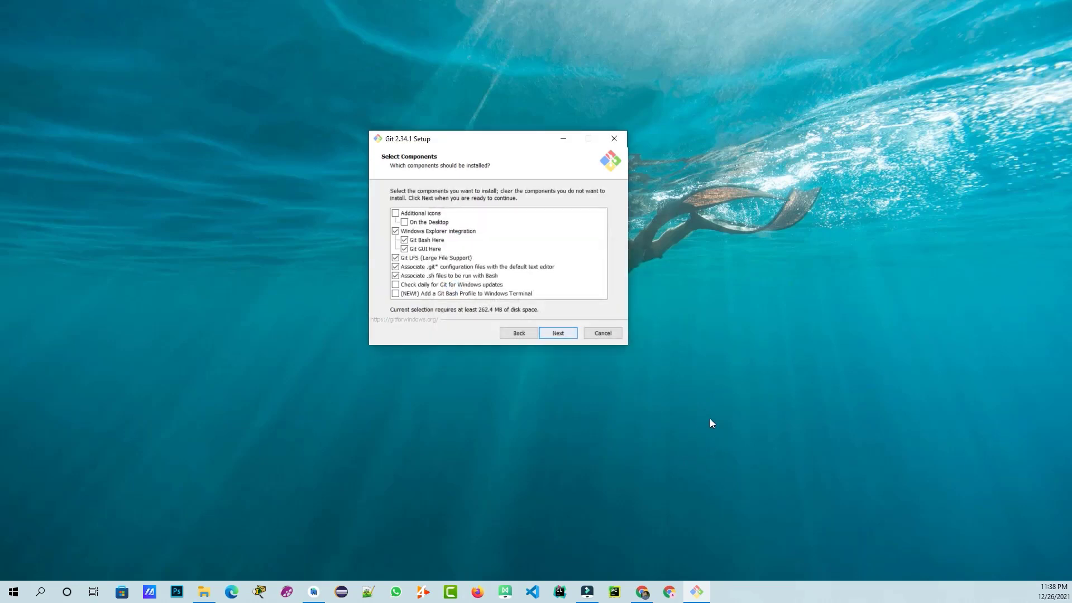
{"action": "key", "text": "Return"}
{"action": "key", "text": "Return"}
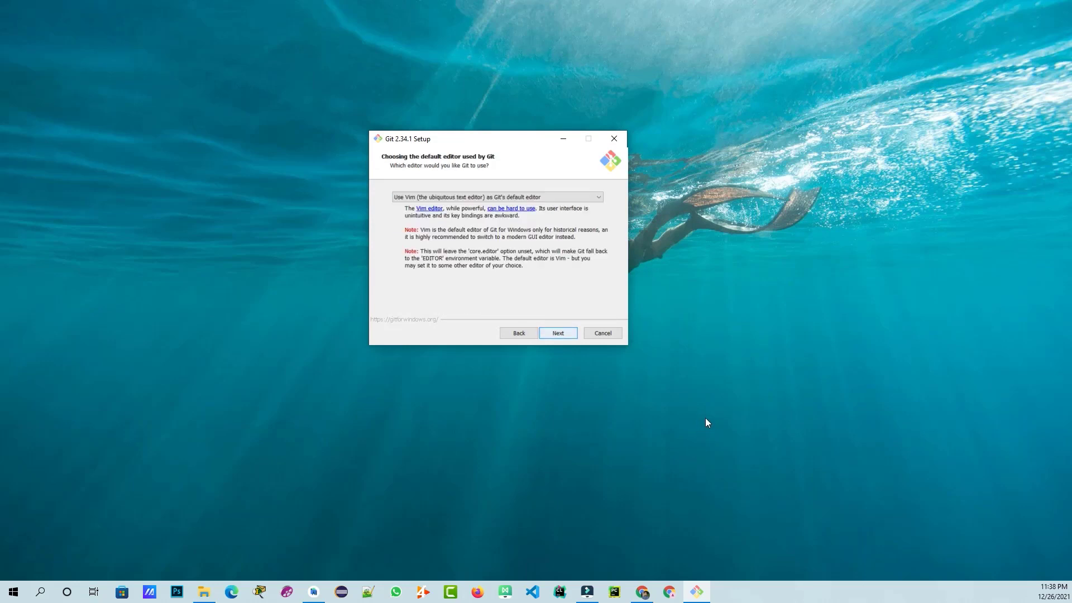
{"action": "key", "text": "Return"}
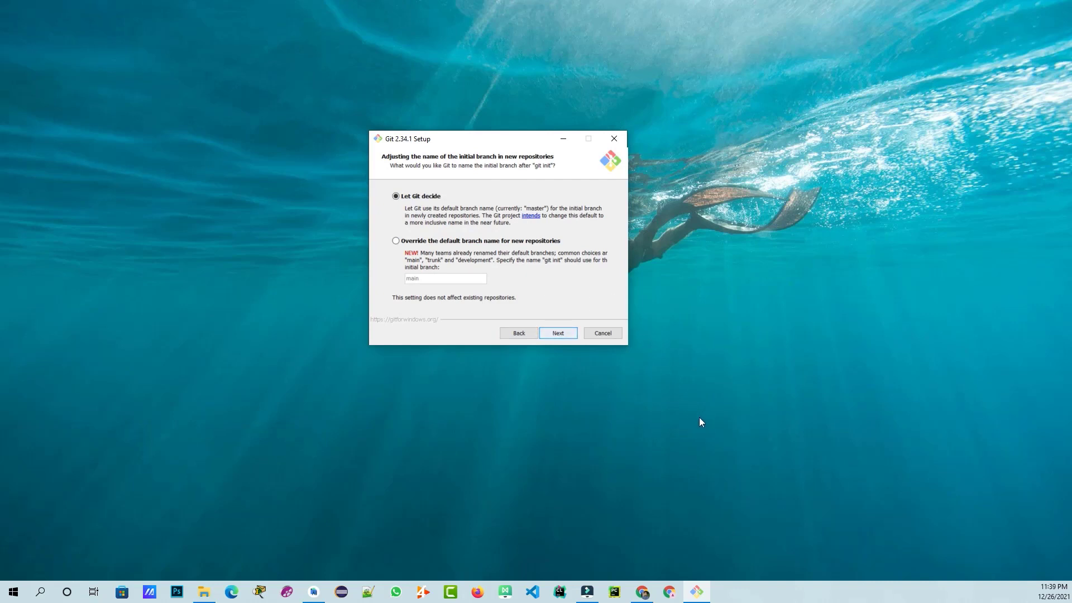
{"action": "key", "text": "Return"}
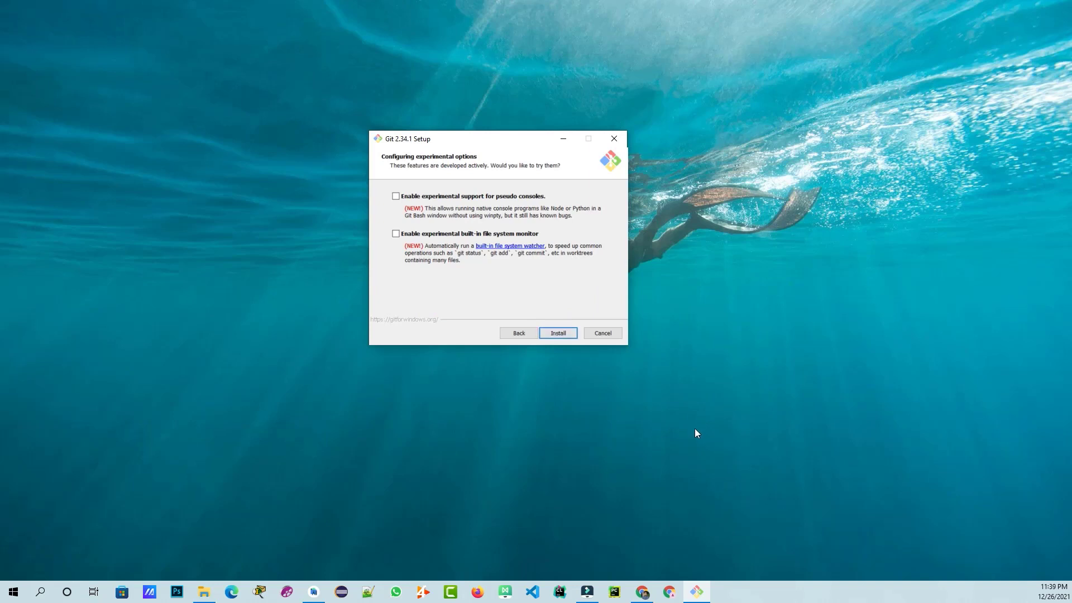
{"action": "key", "text": "Return"}
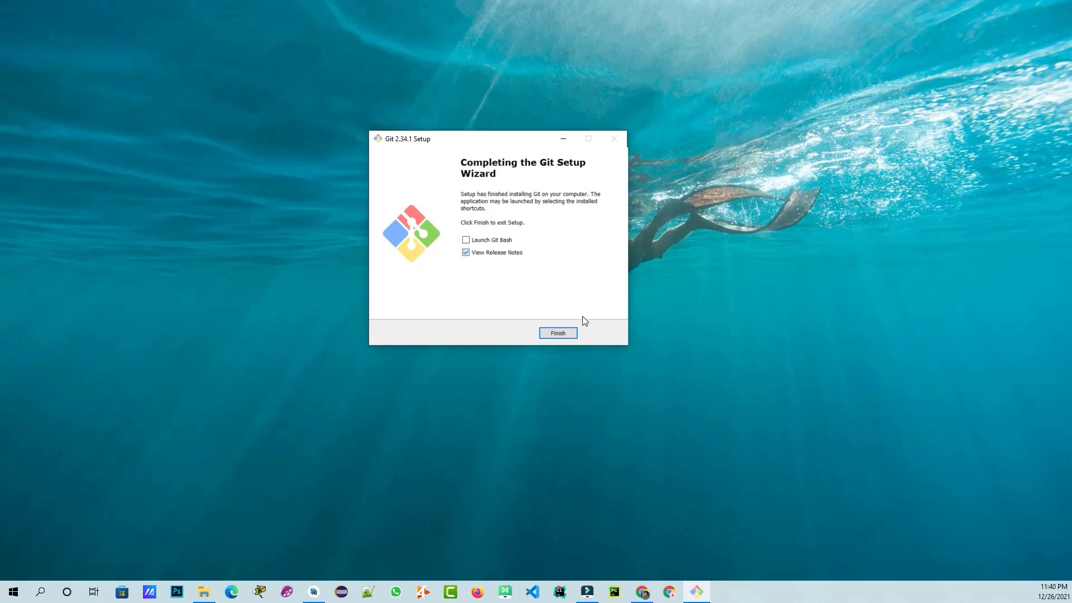
{"action": "key", "text": "Return"}
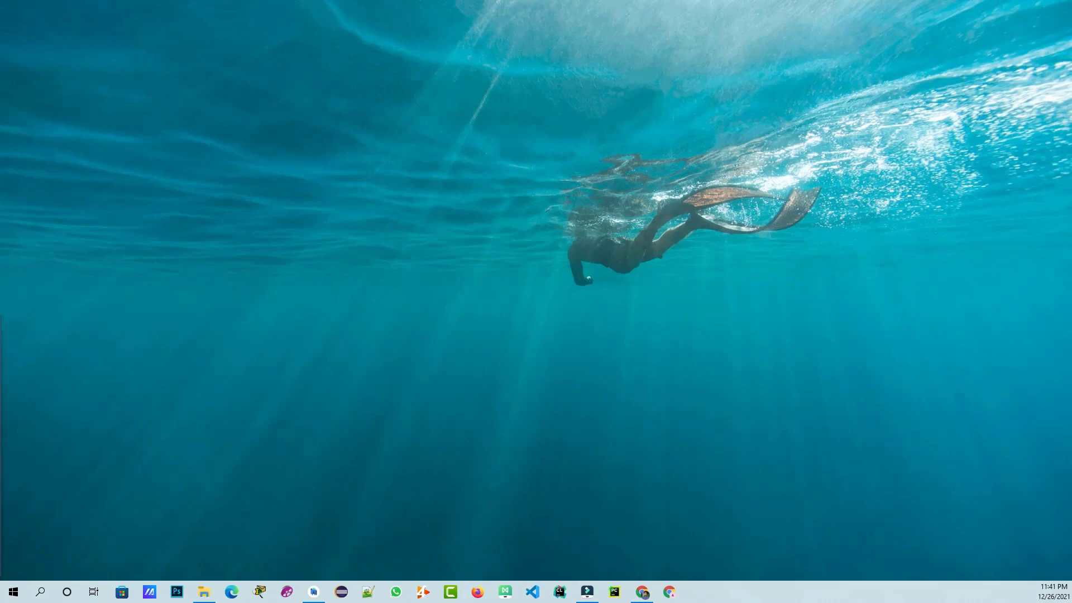
- Switch to Android Studio and test the auto-detected Git executable path in the Version Control settings for Git
{"action": "left_click", "coordinate": [313, 592]}
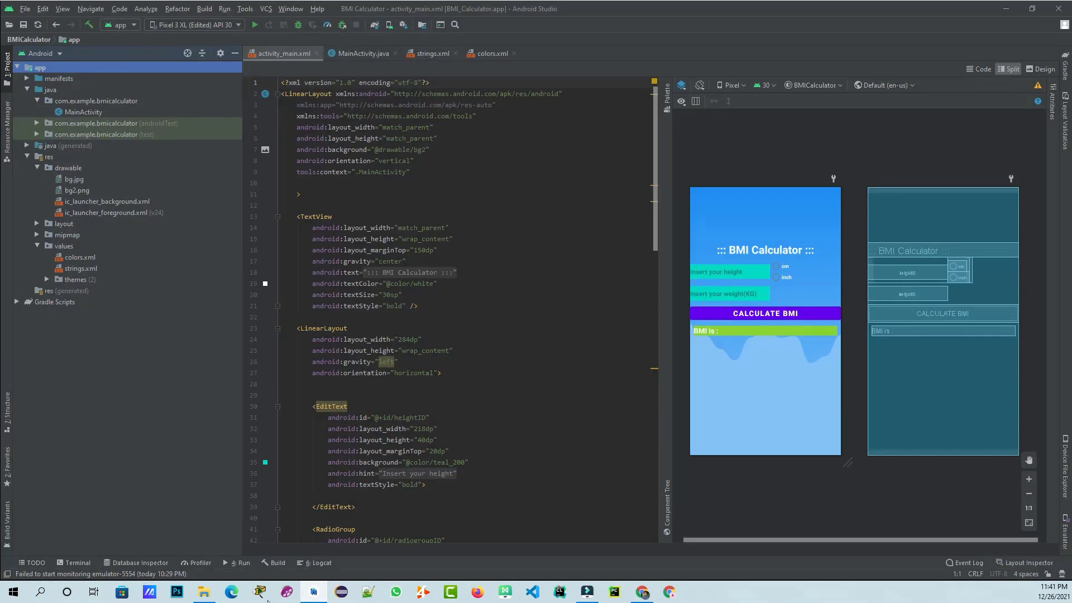
{"action": "left_click", "coordinate": [27, 14]}
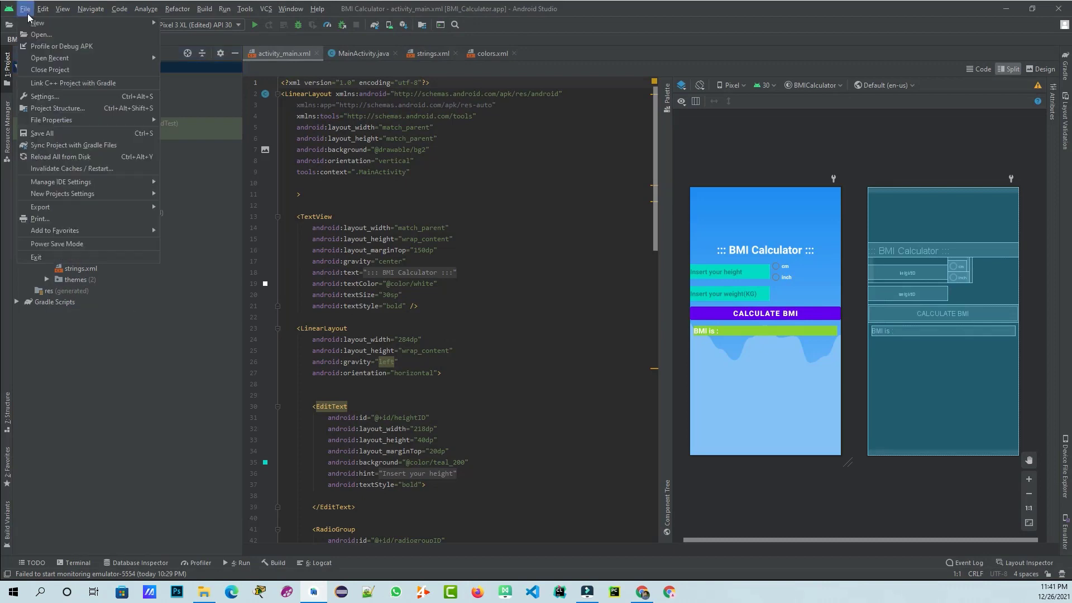
{"action": "left_click", "coordinate": [55, 96]}
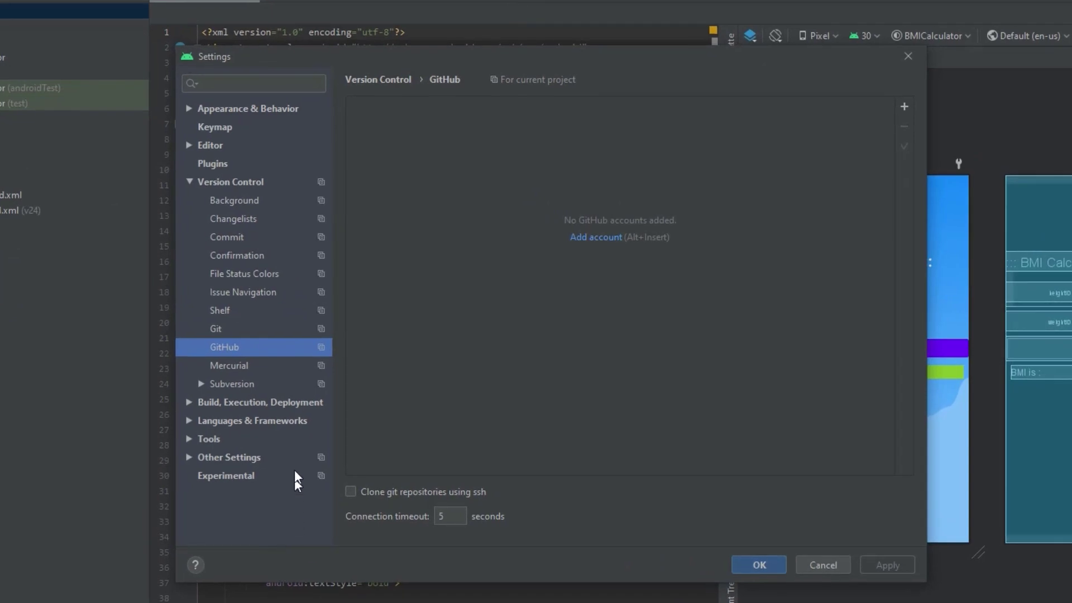
{"action": "key", "text": "Left"}
{"action": "key", "text": "Left"}
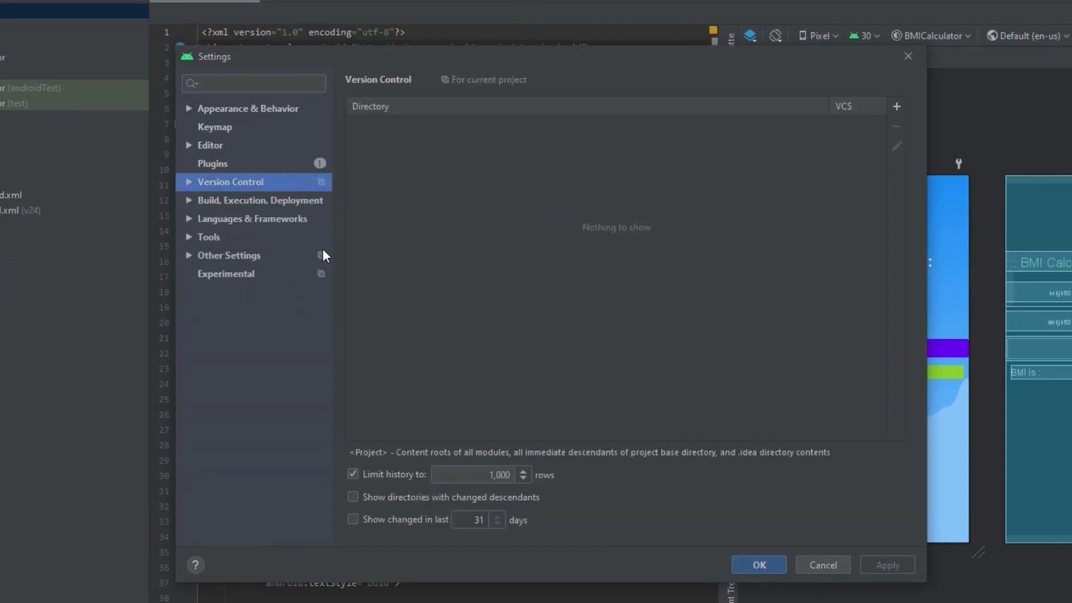
{"action": "key", "text": "Right"}
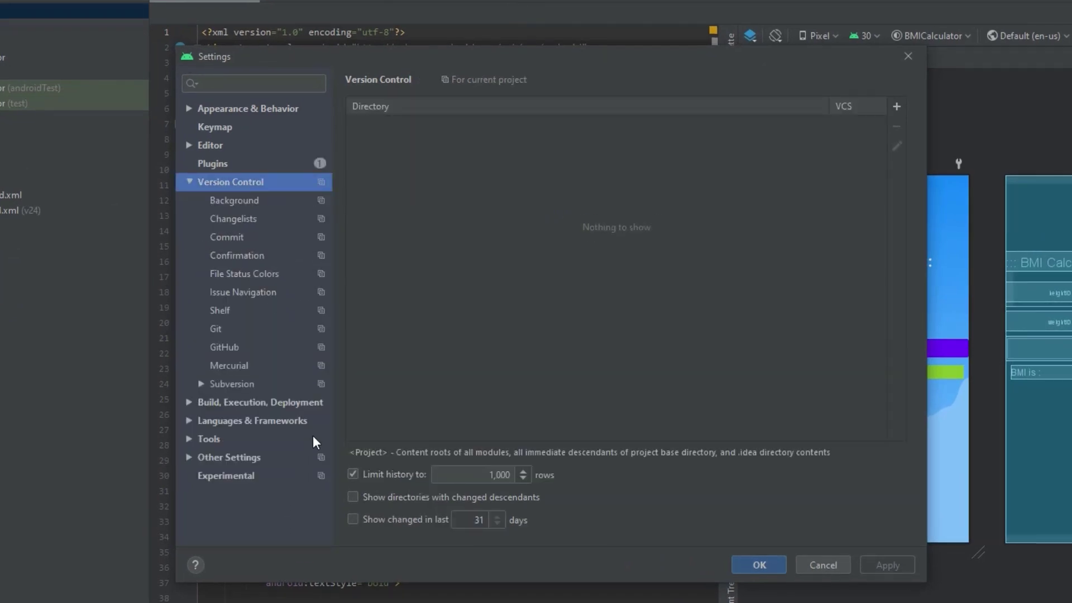
{"action": "left_click", "coordinate": [229, 329]}
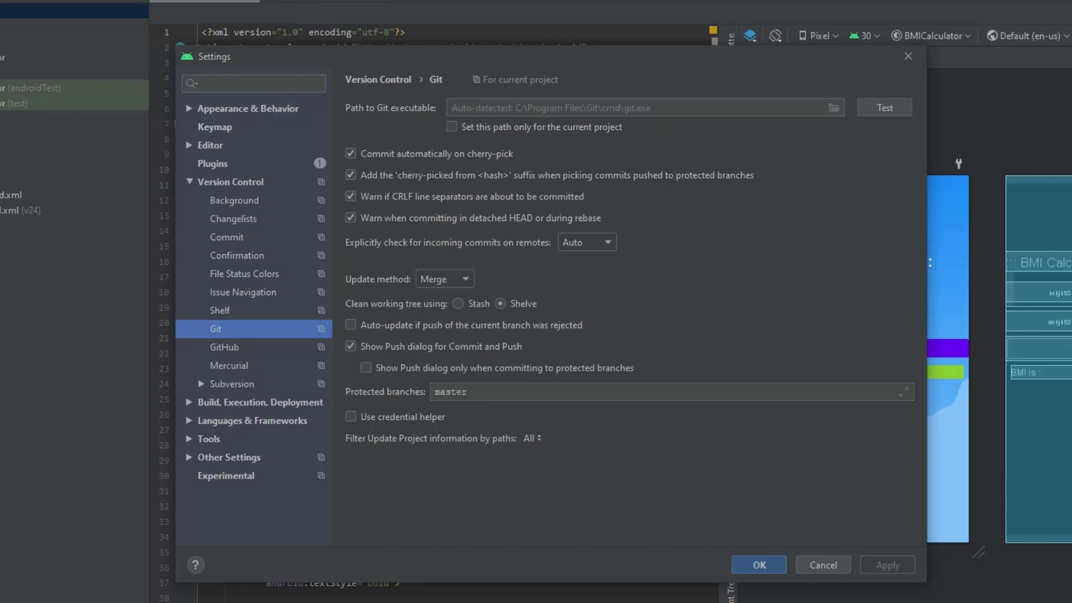
{"action": "left_click", "coordinate": [885, 108]}
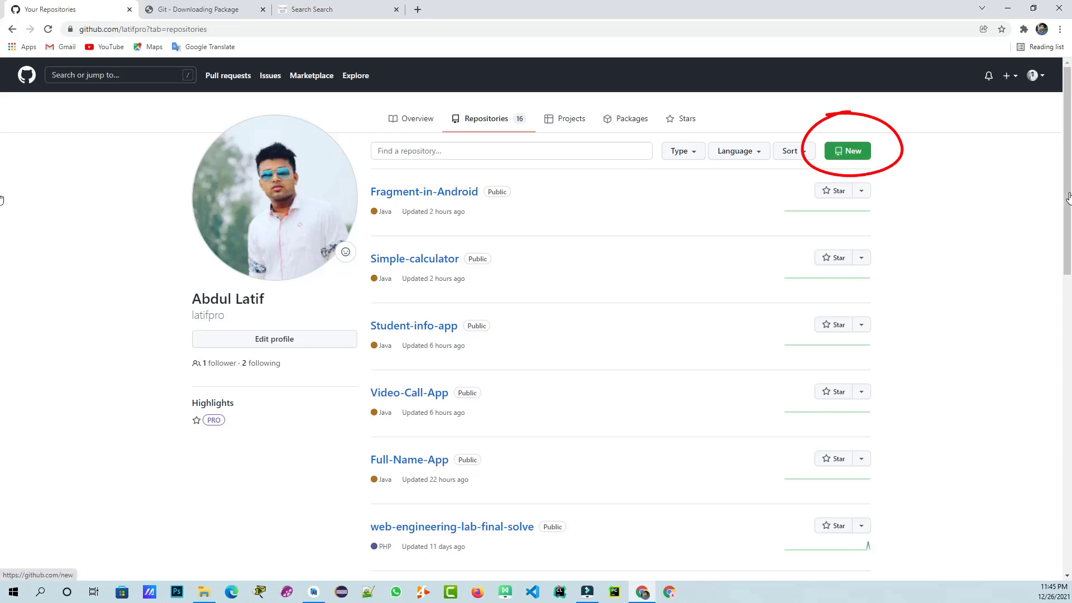
- Create a new public GitHub repository named "BMI Calculator" without a README, .gitignore or license
{"action": "left_click", "coordinate": [847, 151]}
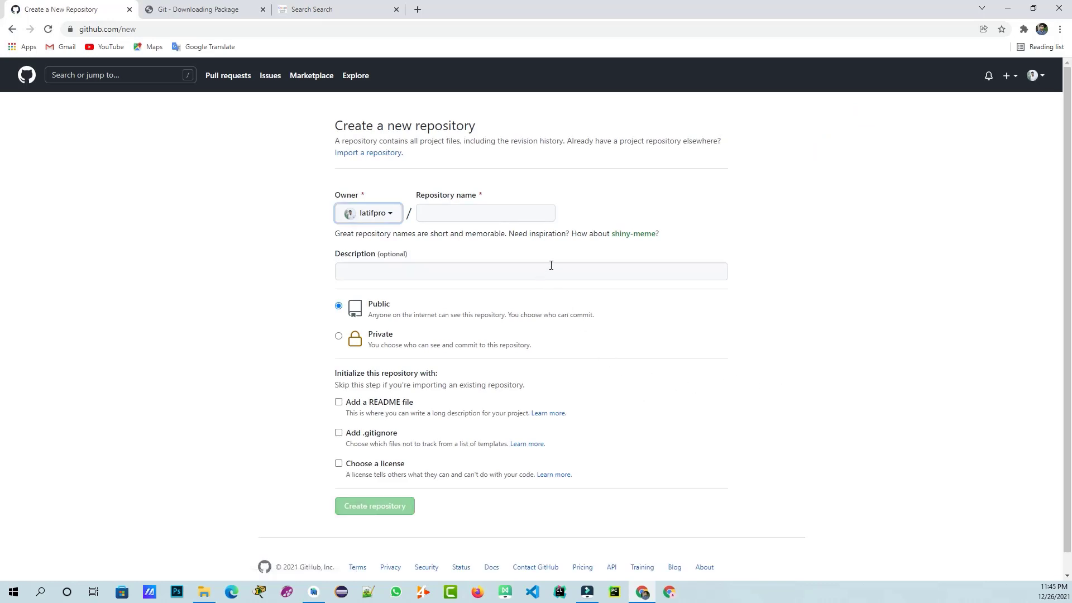
{"action": "key", "text": "Tab"}
{"action": "type", "text": "BMI Calculator"}
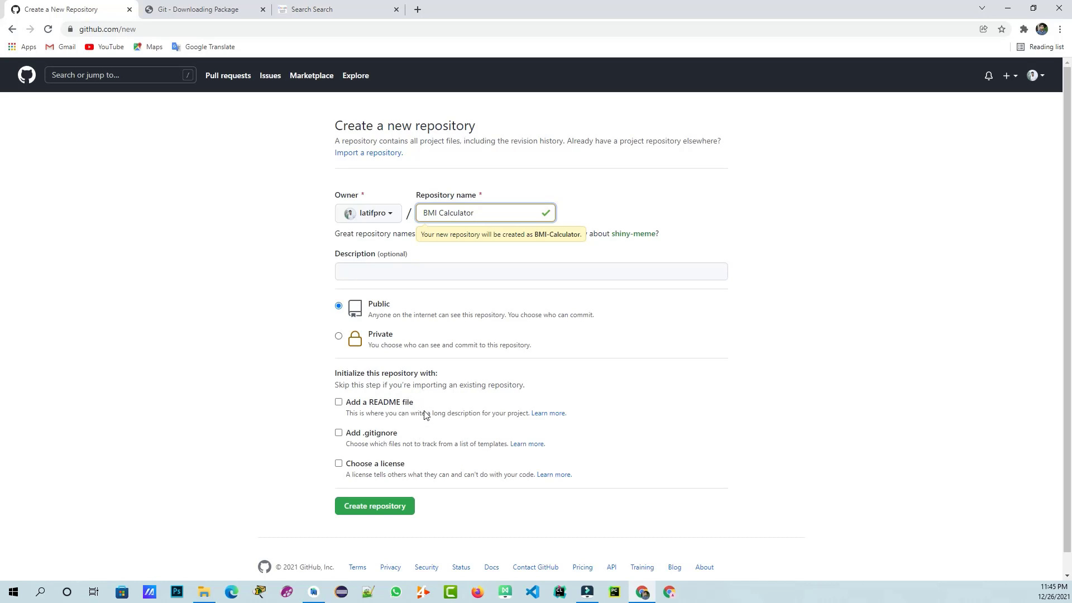
{"action": "double_click", "coordinate": [70, 339]}
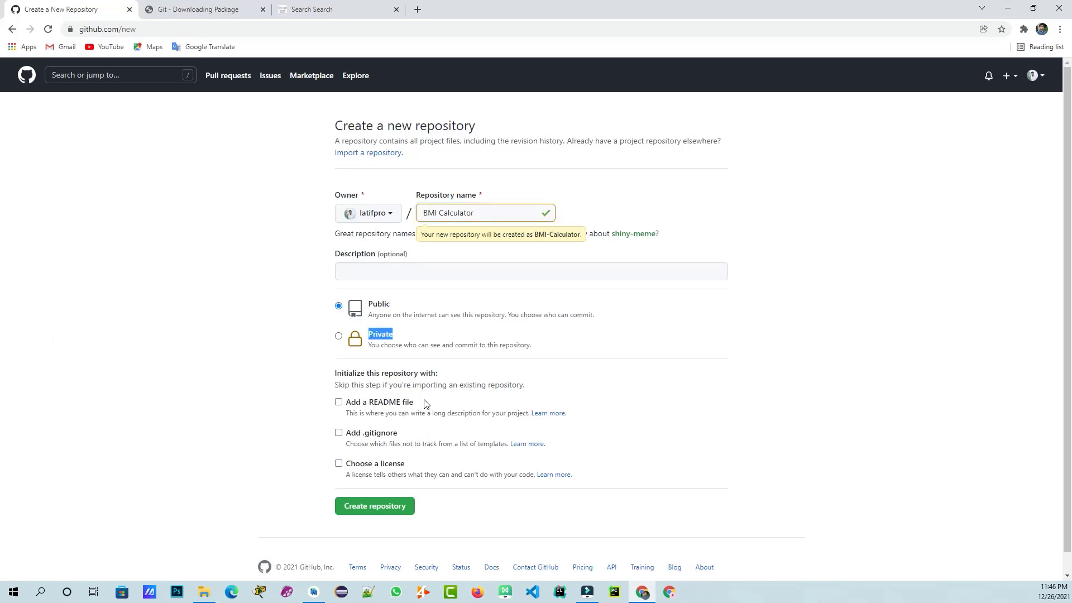
{"action": "left_click", "coordinate": [339, 336]}
{"action": "left_click", "coordinate": [338, 306]}
{"action": "left_click", "coordinate": [19, 387]}
{"action": "key", "text": "Return"}
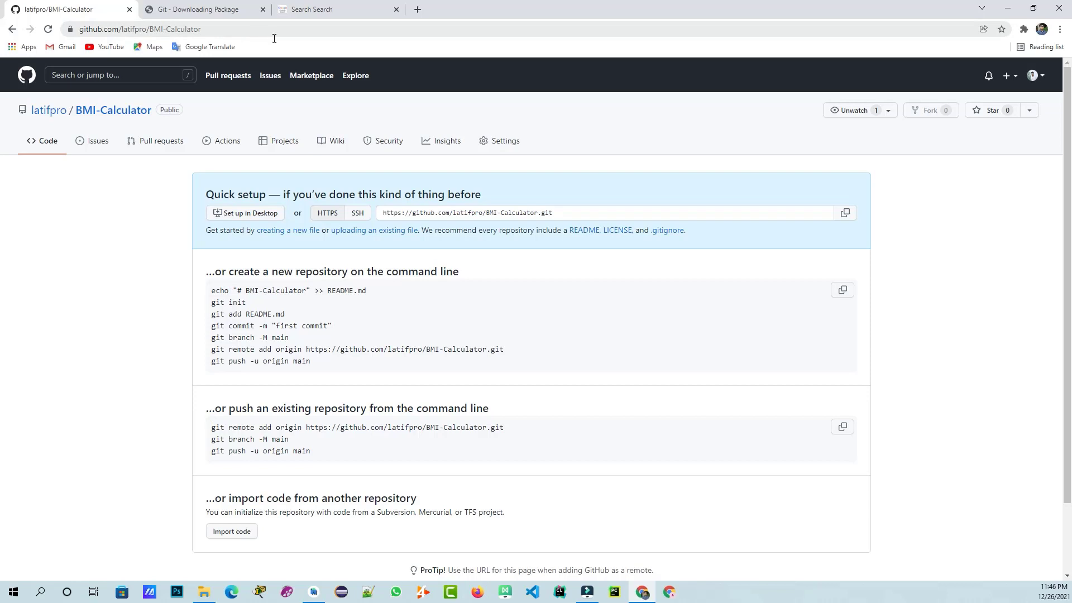
- Copy the full https web address of the new BMI-Calculator repository page
{"action": "left_click", "coordinate": [321, 34]}
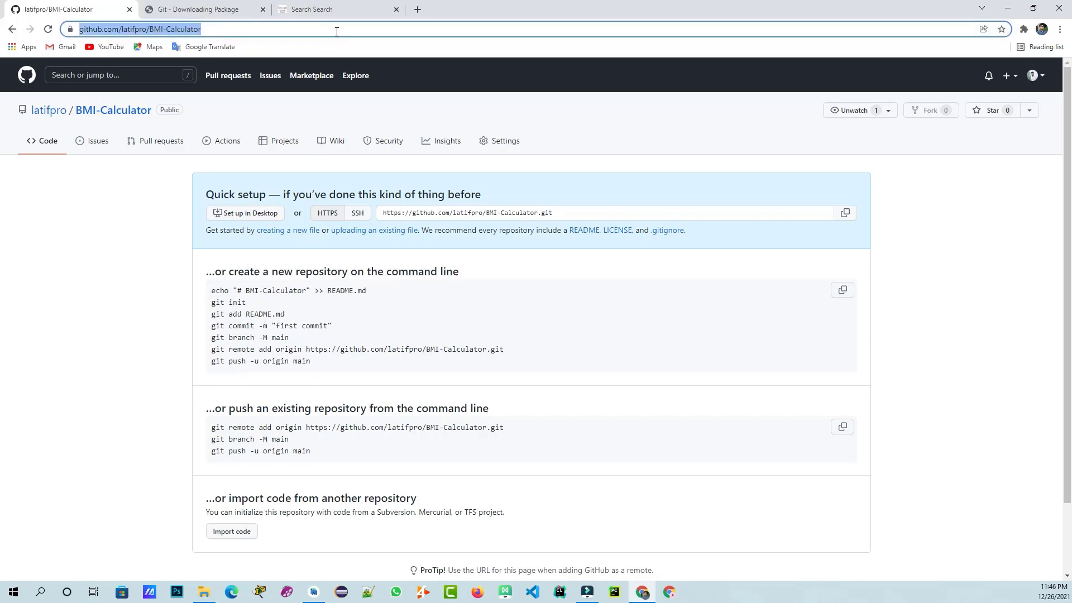
{"action": "left_click", "coordinate": [304, 34]}
{"action": "left_click_drag", "start_coordinate": [281, 33], "coordinate": [101, 30]}
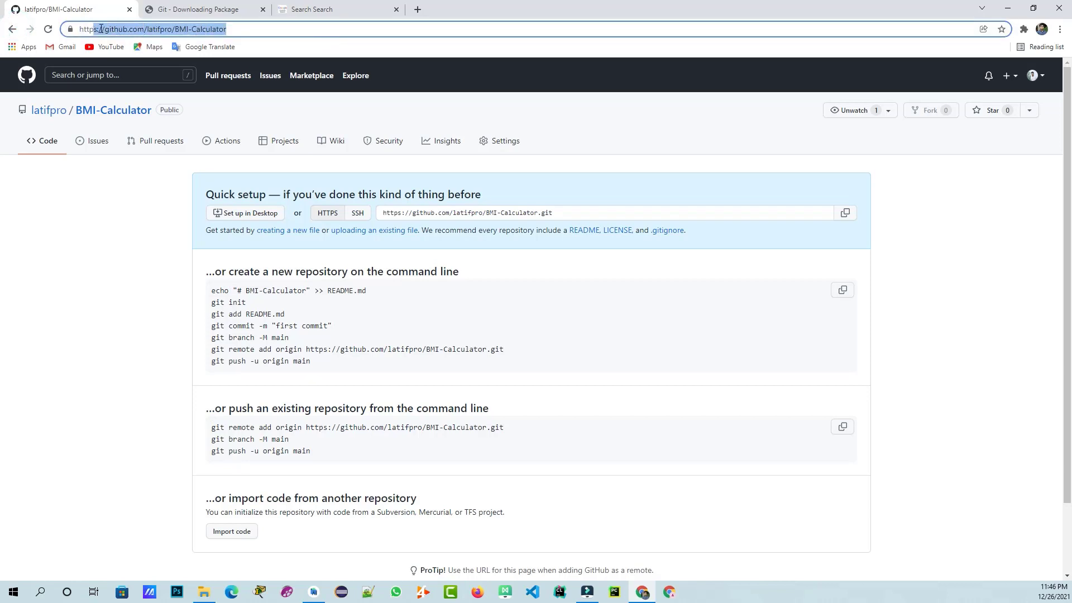
{"action": "left_click", "coordinate": [277, 47]}
{"action": "left_click", "coordinate": [294, 35]}
{"action": "left_click", "coordinate": [305, 35]}
{"action": "left_click_drag", "start_coordinate": [301, 35], "coordinate": [88, 31]}
{"action": "right_click", "coordinate": [174, 35]}
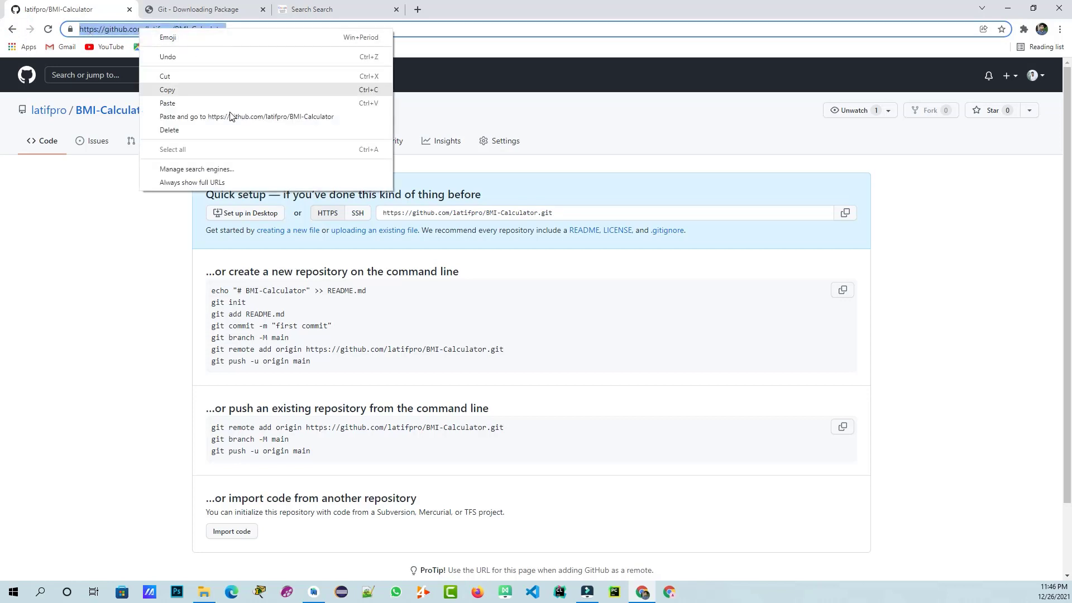
{"action": "left_click", "coordinate": [230, 92]}
{"action": "left_click", "coordinate": [196, 289]}
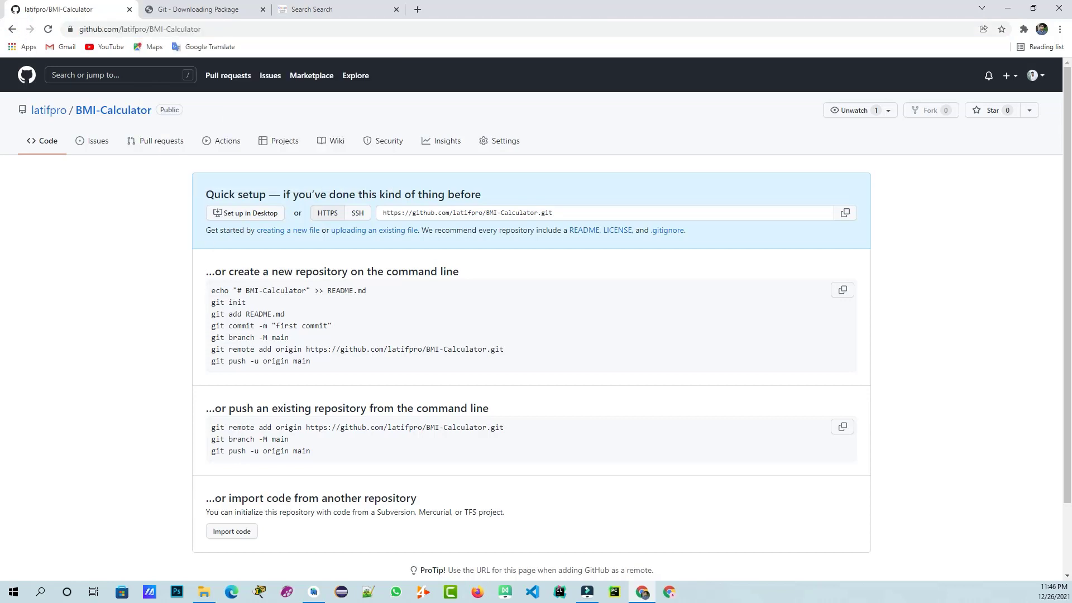
- Switch to Android Studio and enable version control integration for the BMI Calculator project with Git as the system
{"action": "key", "text": "alt+Tab"}
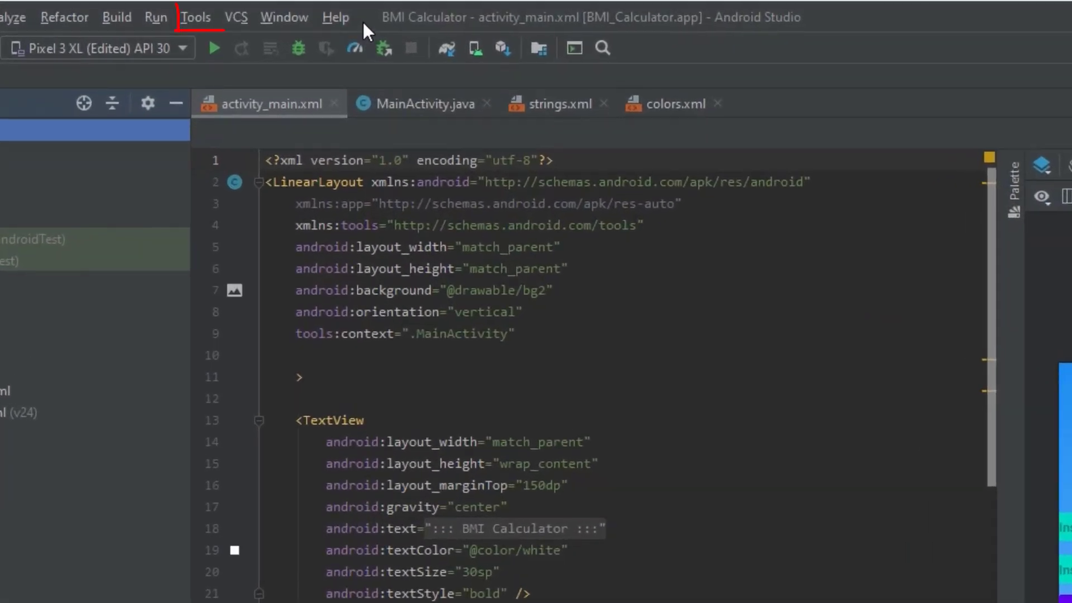
{"action": "key", "text": "alt+s"}
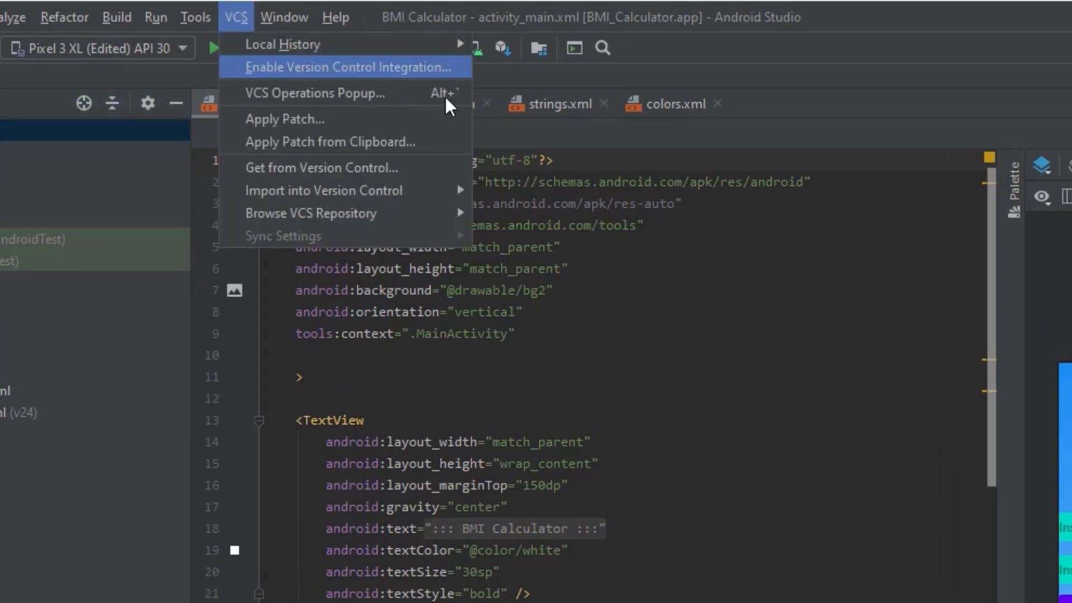
{"action": "left_click", "coordinate": [441, 71]}
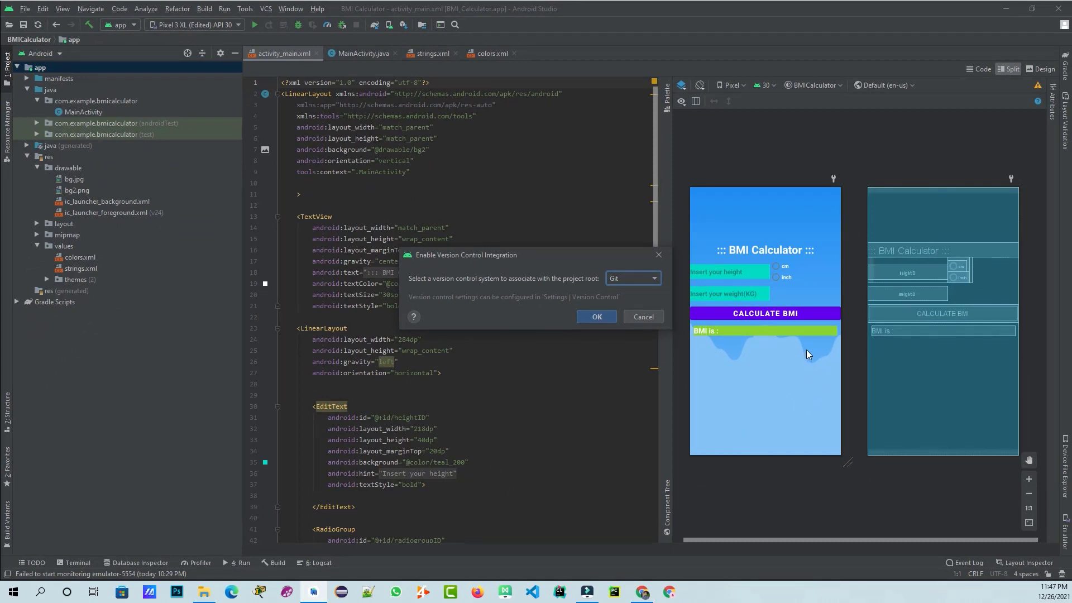
{"action": "left_click", "coordinate": [644, 279]}
{"action": "left_click", "coordinate": [640, 278]}
{"action": "left_click", "coordinate": [596, 316]}
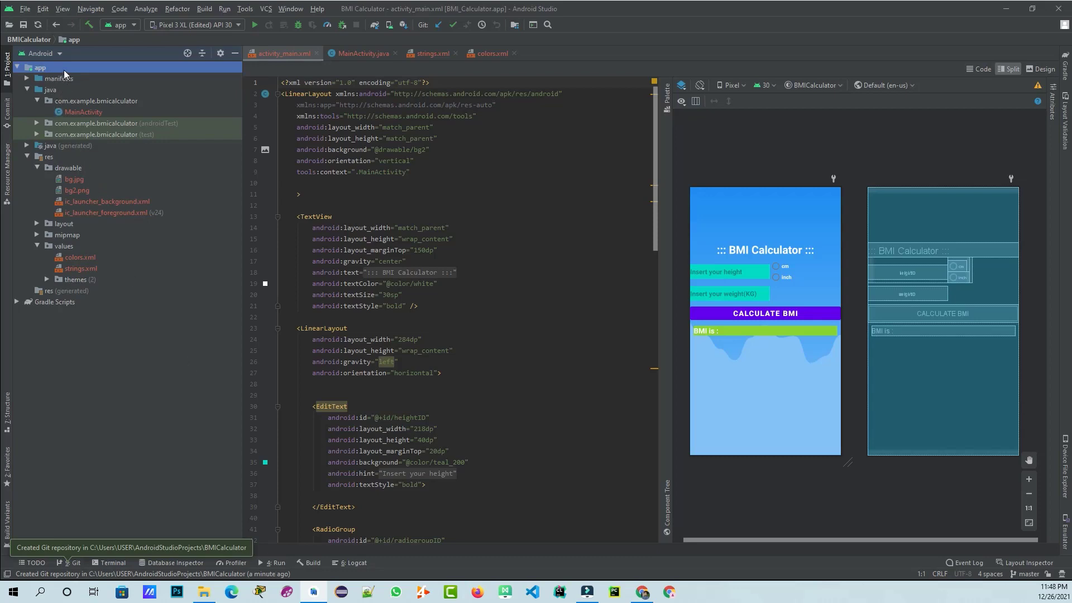
- Change the project file tree from the Android view to the Project view
{"action": "left_click", "coordinate": [60, 54]}
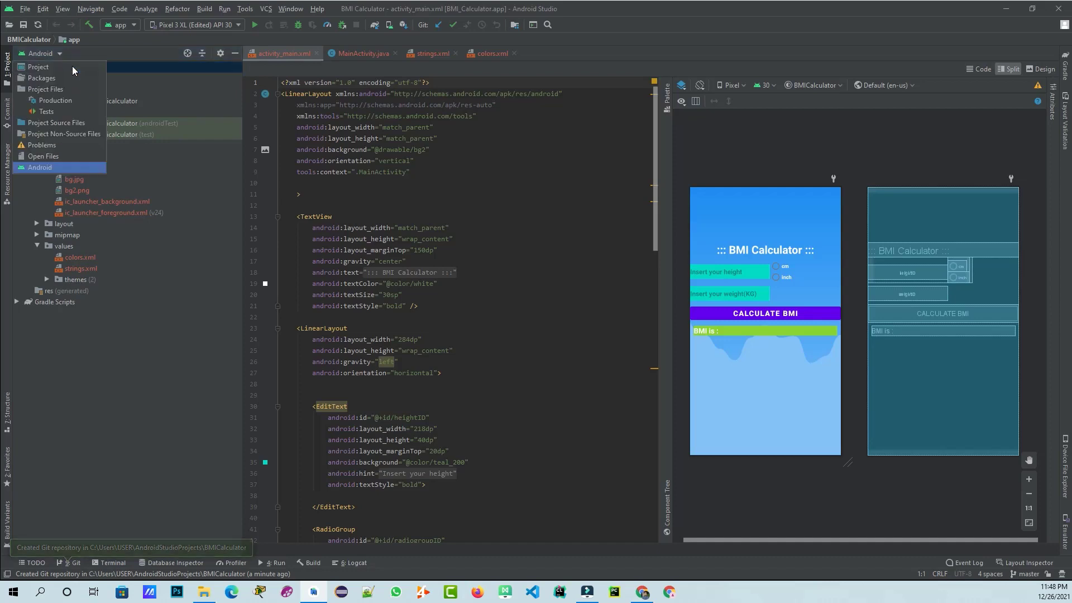
{"action": "left_click", "coordinate": [60, 68]}
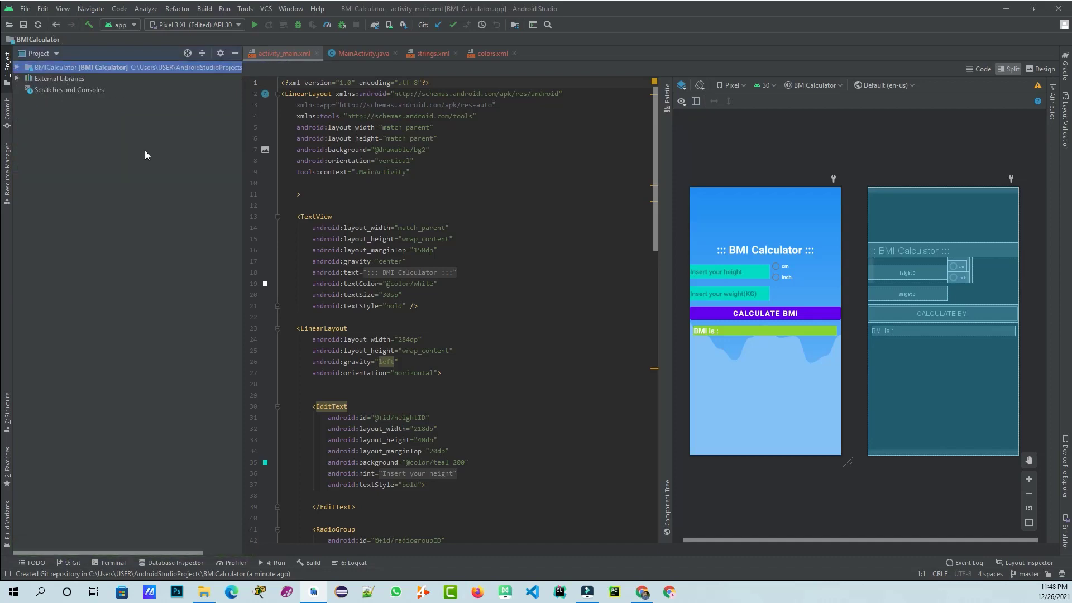
- Add the whole BMICalculator project folder to Git and expand it in the project tree
{"action": "right_click", "coordinate": [163, 82]}
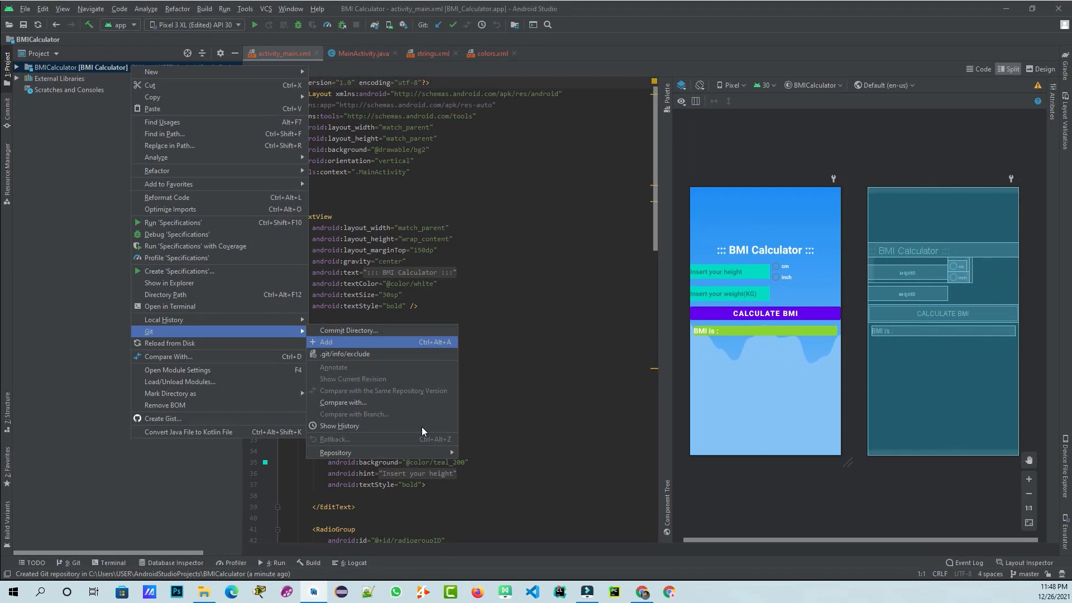
{"action": "left_click", "coordinate": [412, 356]}
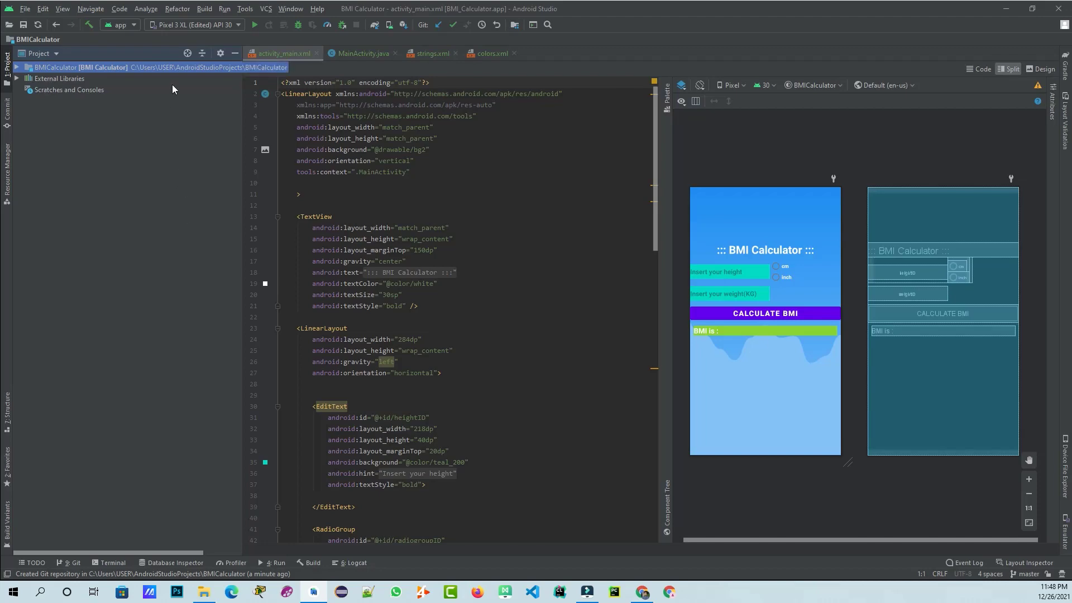
{"action": "left_click", "coordinate": [18, 67]}
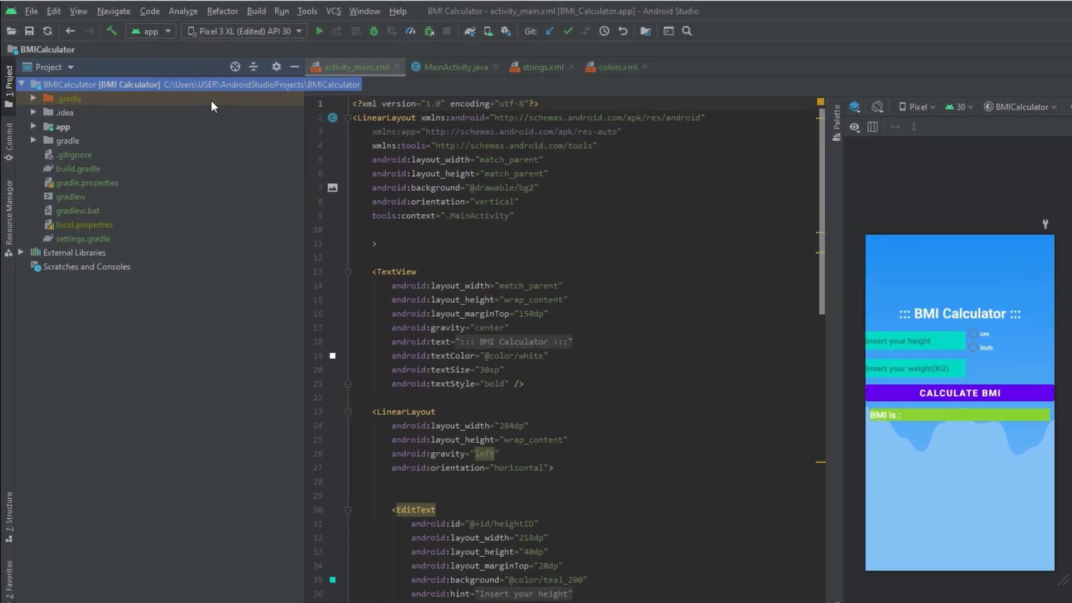
- Commit all files of the BMICalculator directory with the message "Final Version", going ahead without reviewing the code analysis warnings
{"action": "right_click", "coordinate": [137, 67]}
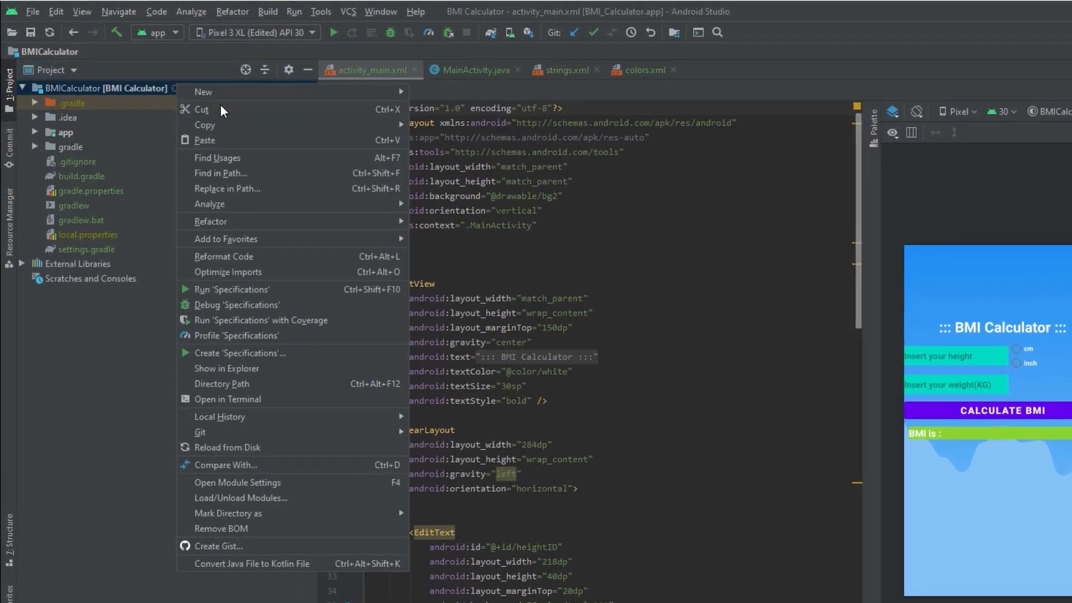
{"action": "mouse_move", "coordinate": [335, 432]}
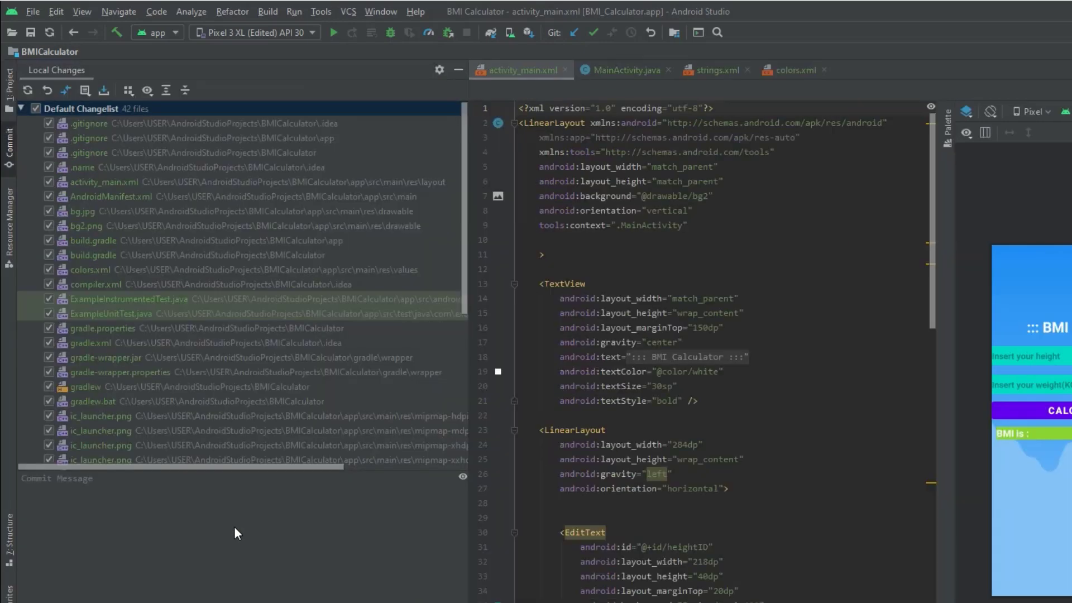
{"action": "left_click", "coordinate": [233, 526]}
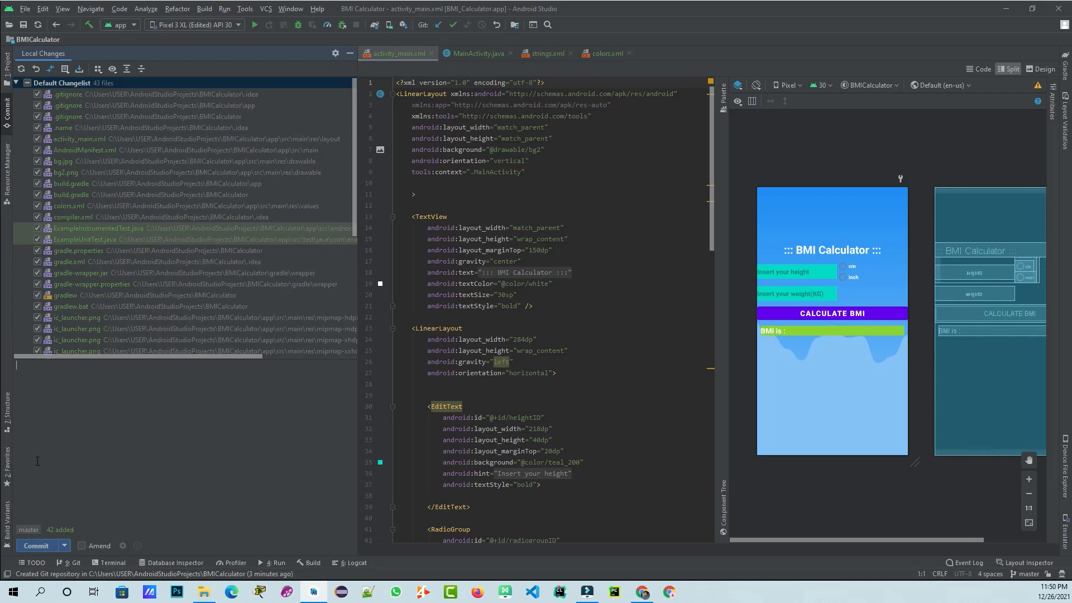
{"action": "type", "text": "Final Version"}
{"action": "left_click", "coordinate": [37, 546]}
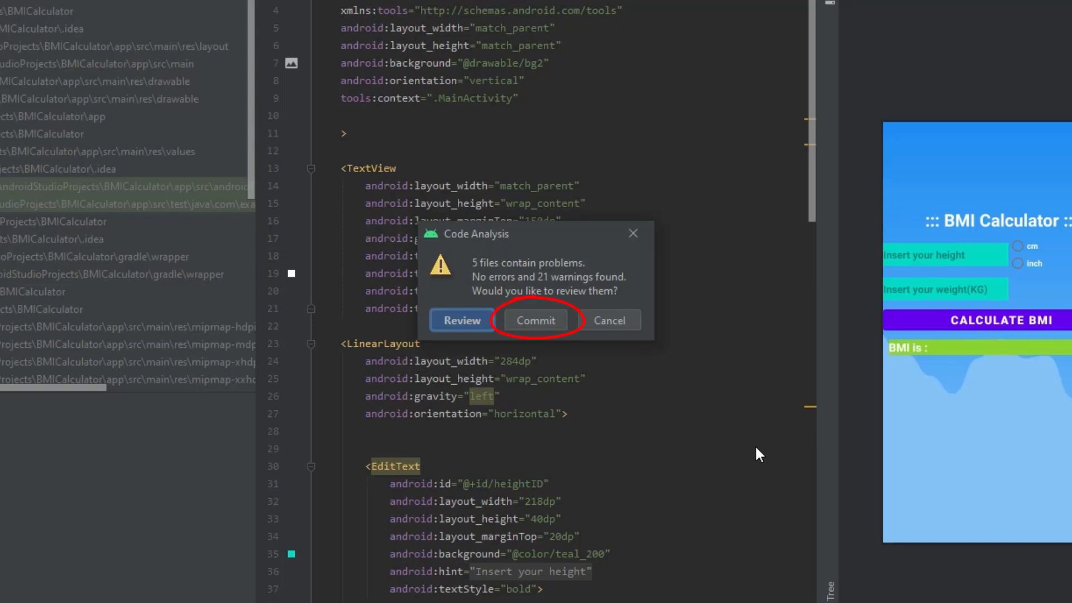
{"action": "key", "text": "Tab"}
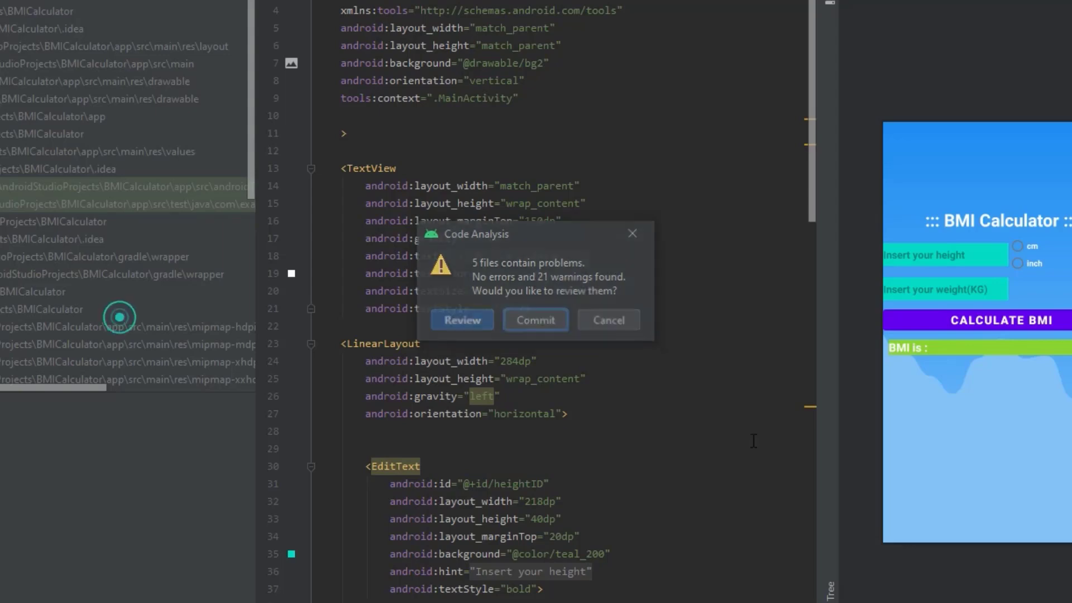
{"action": "key", "text": "Return"}
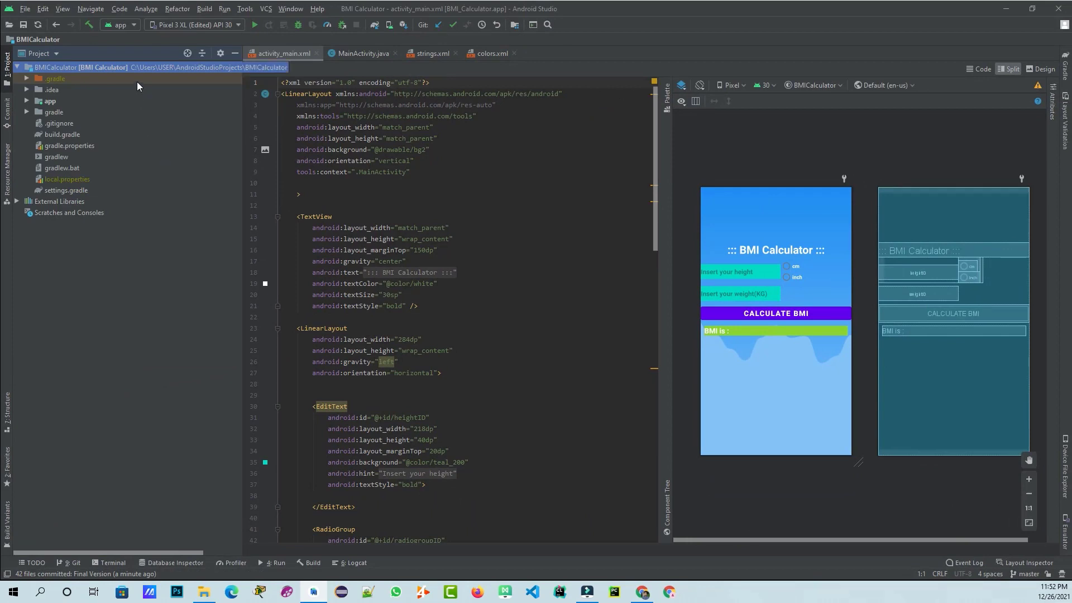
- Start a push of the BMICalculator repository and open the remote definition for its master branch
{"action": "right_click", "coordinate": [112, 67]}
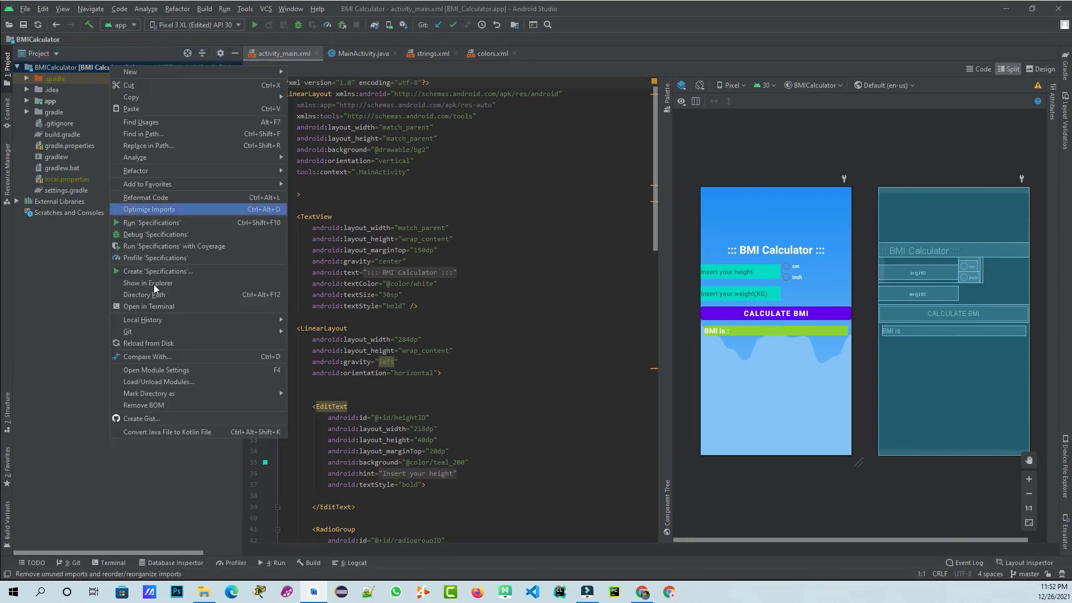
{"action": "mouse_move", "coordinate": [196, 331]}
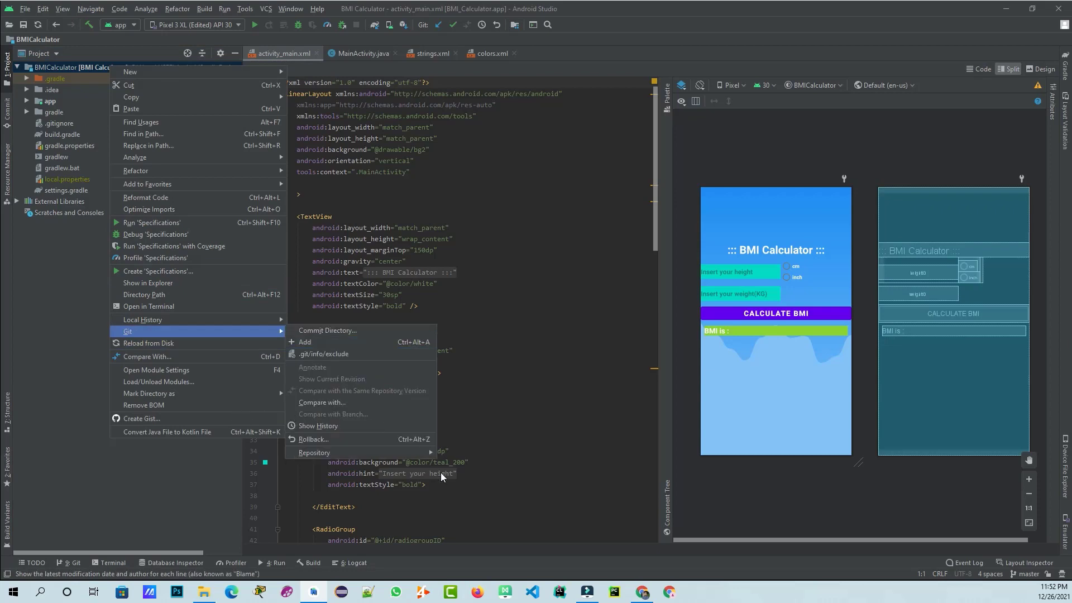
{"action": "mouse_move", "coordinate": [343, 452]}
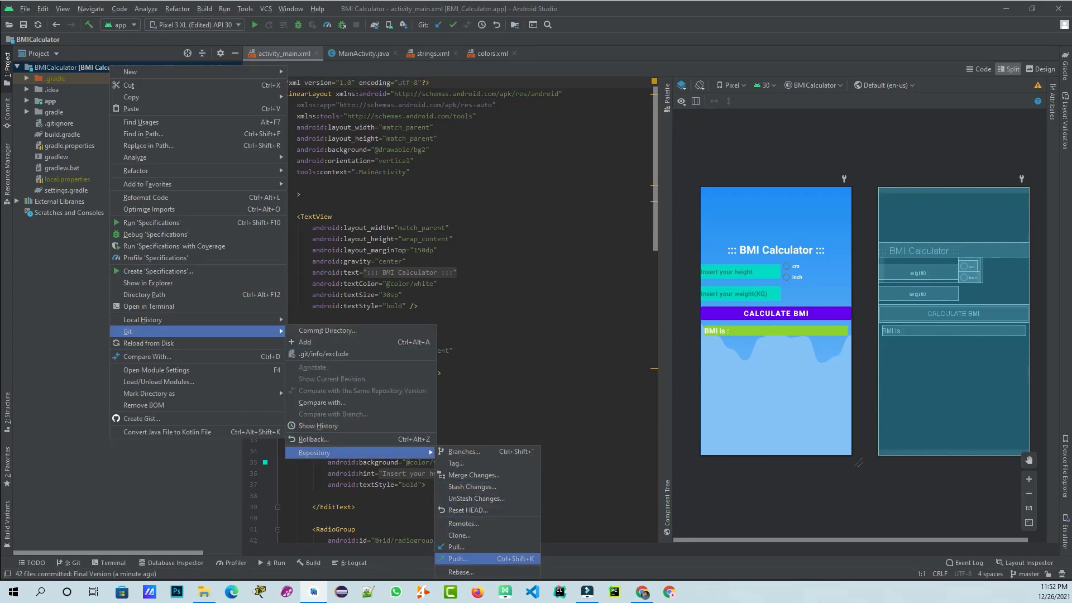
{"action": "left_click", "coordinate": [458, 558]}
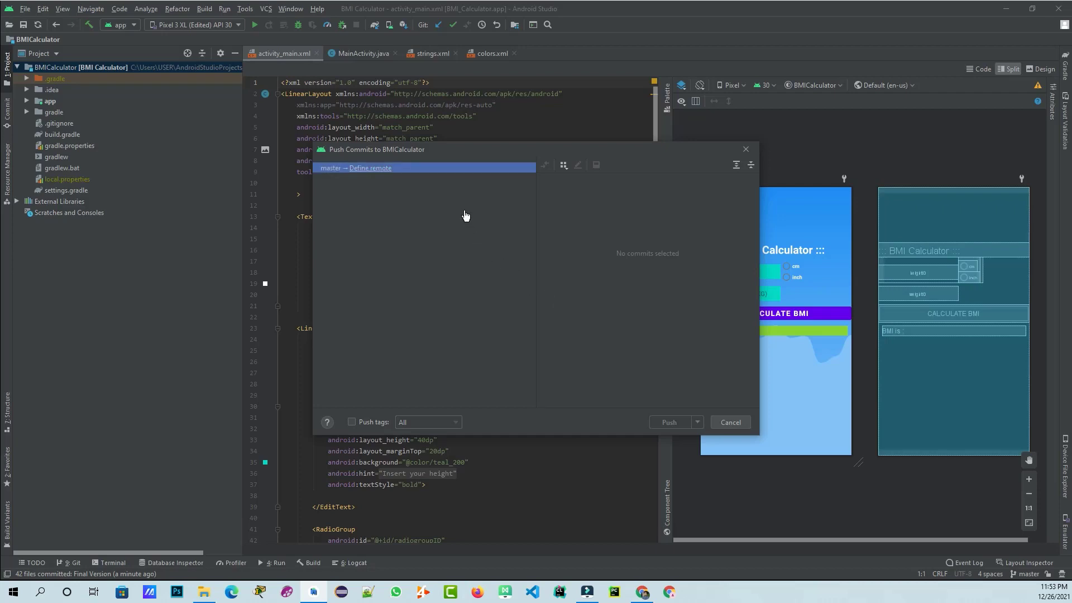
{"action": "key", "text": "Return"}
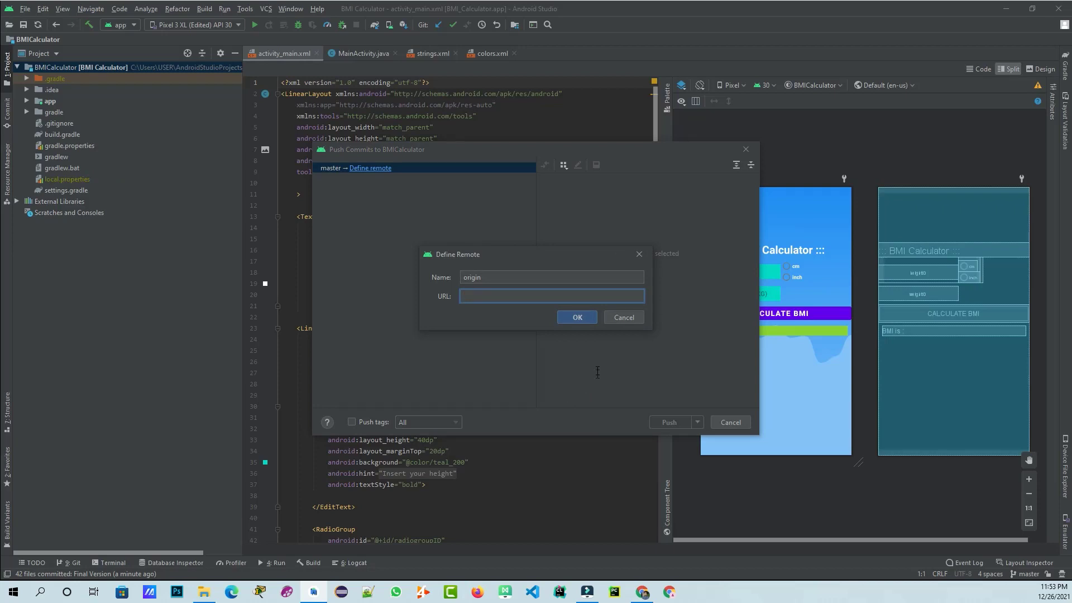
- Copy the BMI-Calculator repository page's address from the browser and set it as the URL of the remote origin in Android Studio
{"action": "left_click", "coordinate": [642, 591]}
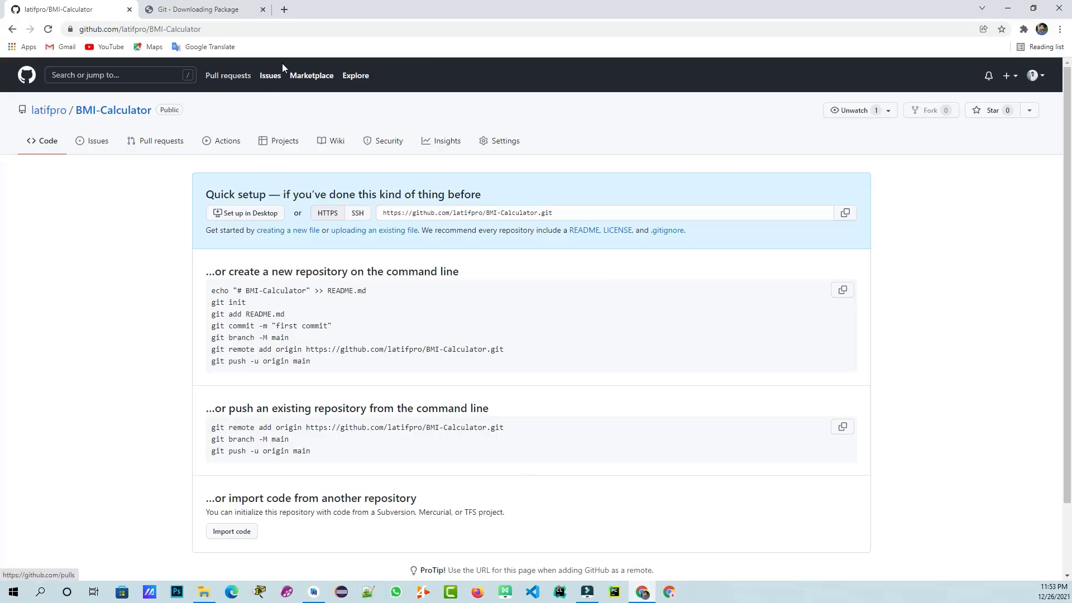
{"action": "left_click", "coordinate": [298, 29]}
{"action": "right_click", "coordinate": [209, 34]}
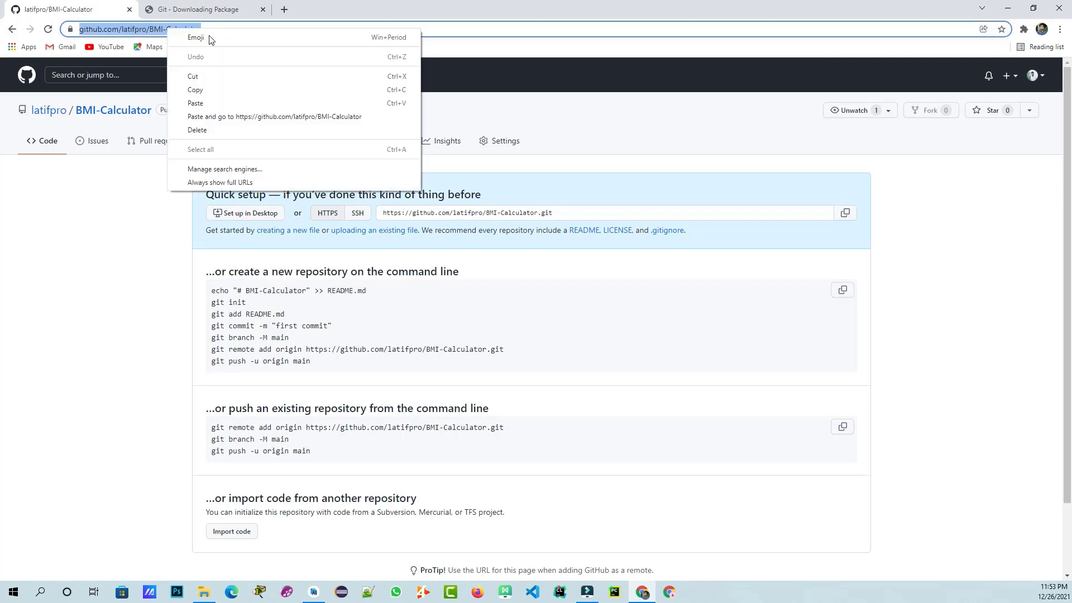
{"action": "left_click", "coordinate": [260, 90]}
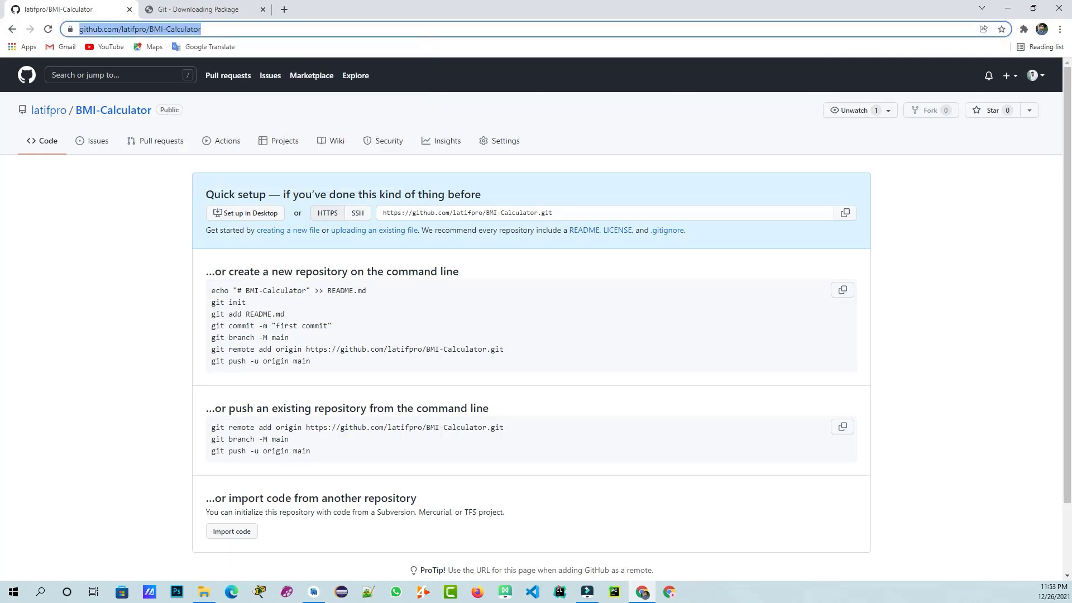
{"action": "left_click", "coordinate": [314, 592]}
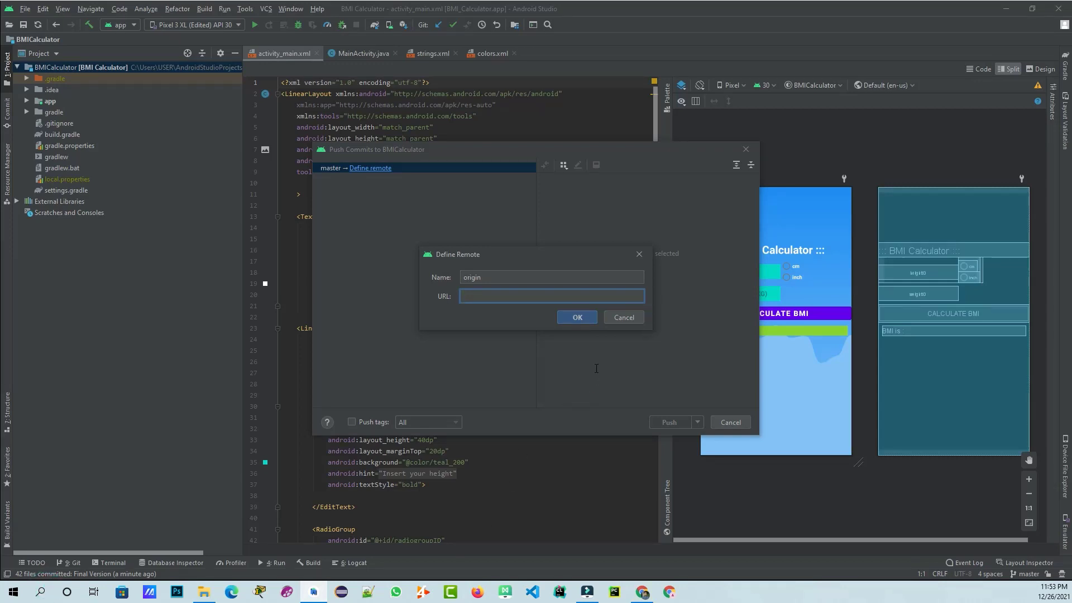
{"action": "key", "text": "ctrl+v"}
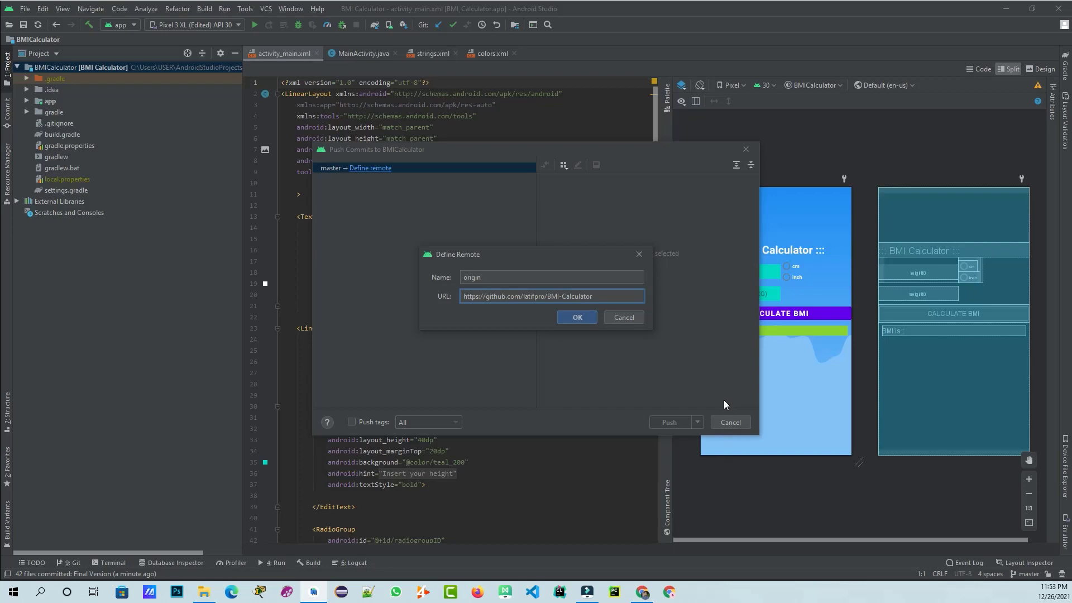
{"action": "key", "text": "Return"}
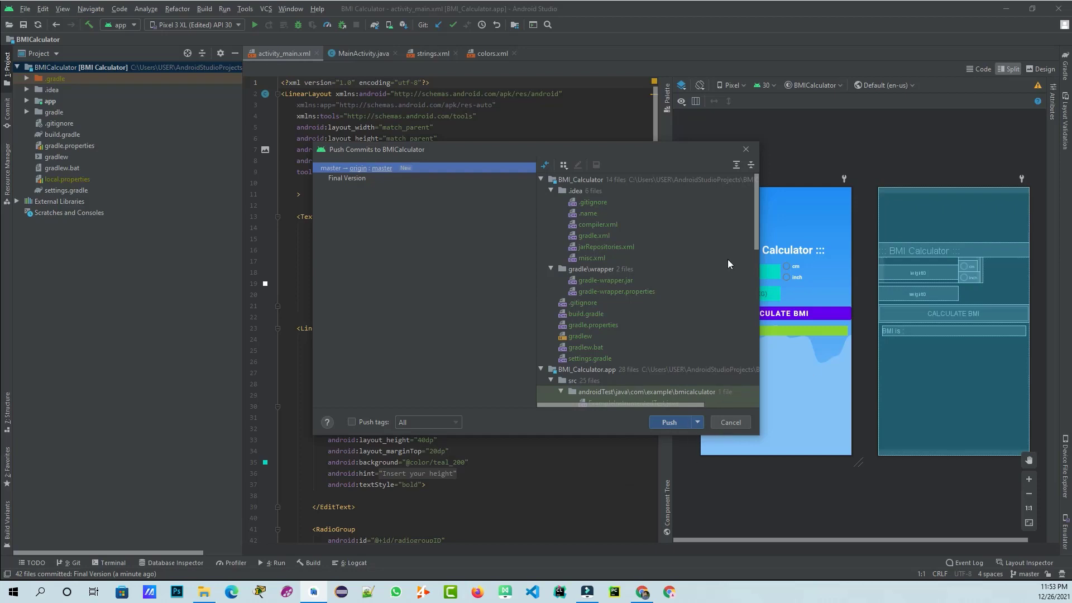
- Push the Final Version commit to master on origin and choose token authentication for the GitHub login
{"action": "scroll", "coordinate": [745, 397], "scroll_direction": "down", "scroll_amount": 10}
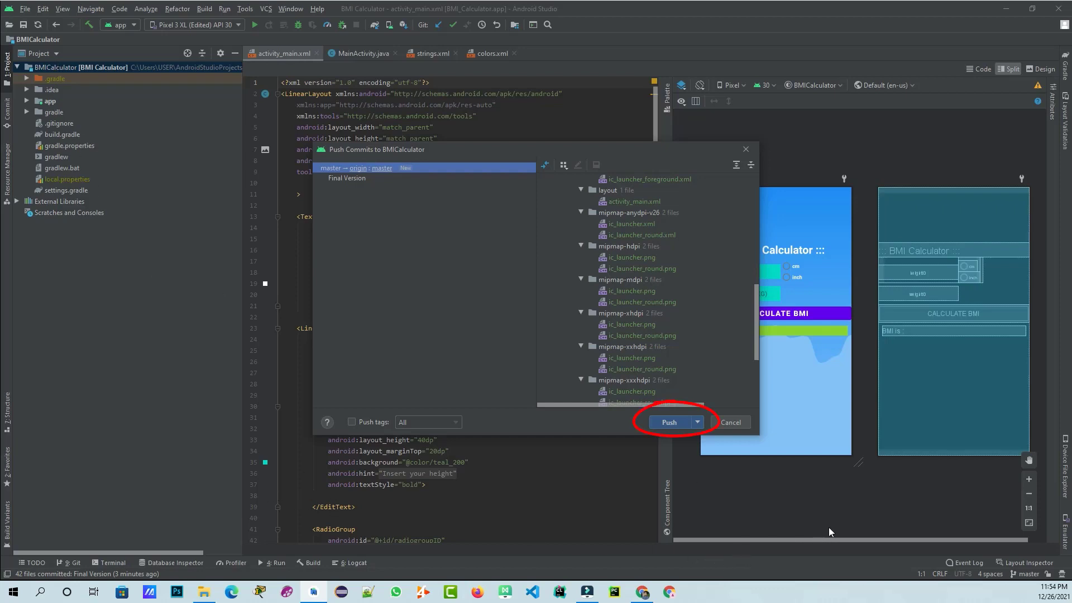
{"action": "key", "text": "Return"}
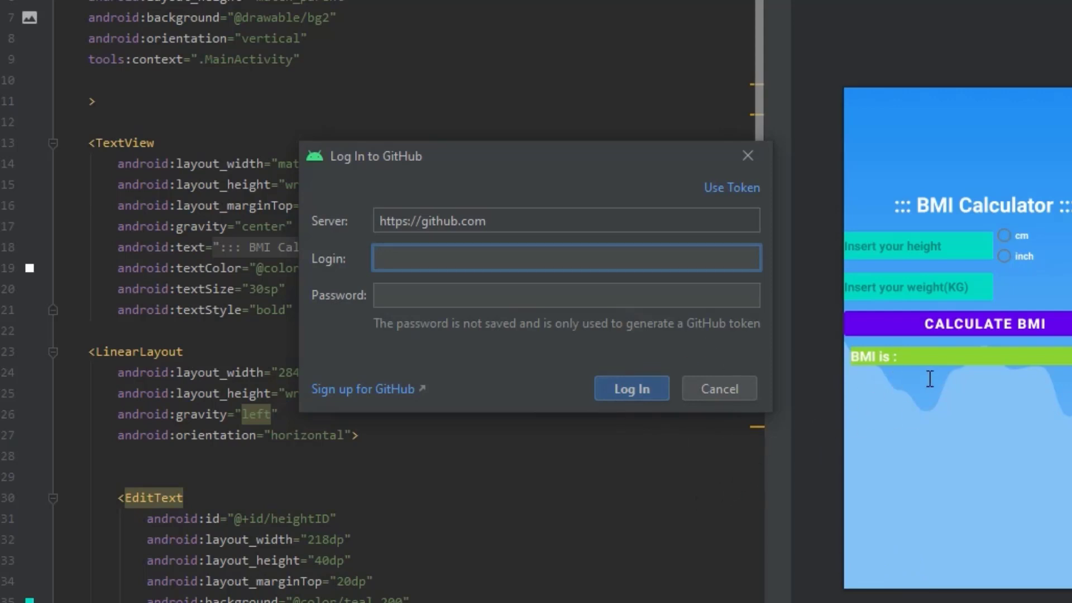
{"action": "left_click", "coordinate": [732, 188]}
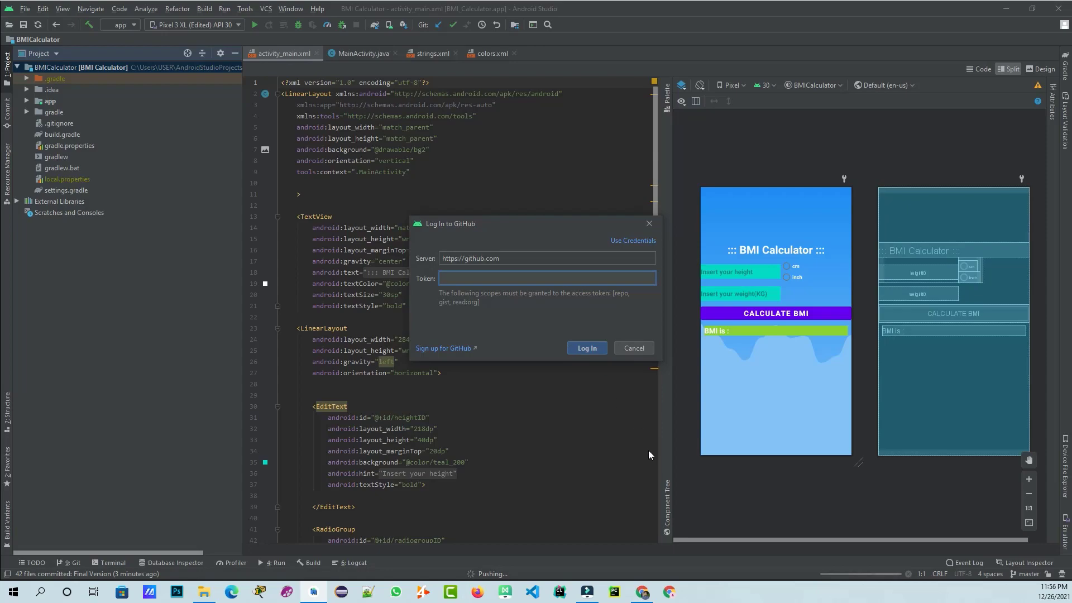
- Switch to the browser and open the personal access tokens page in the GitHub account's developer settings
{"action": "left_click", "coordinate": [642, 592]}
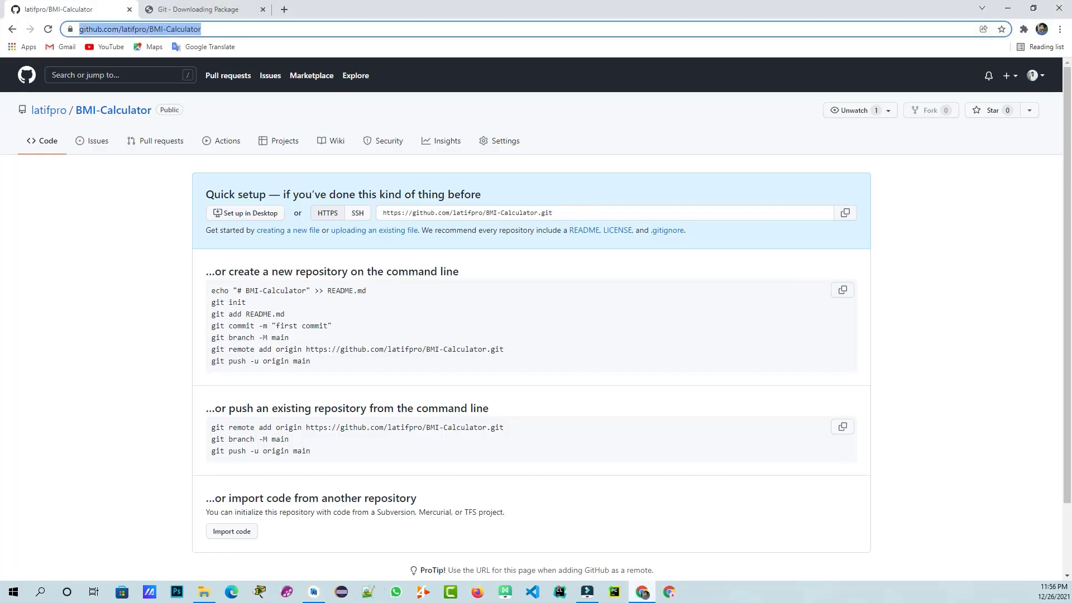
{"action": "left_click", "coordinate": [106, 381]}
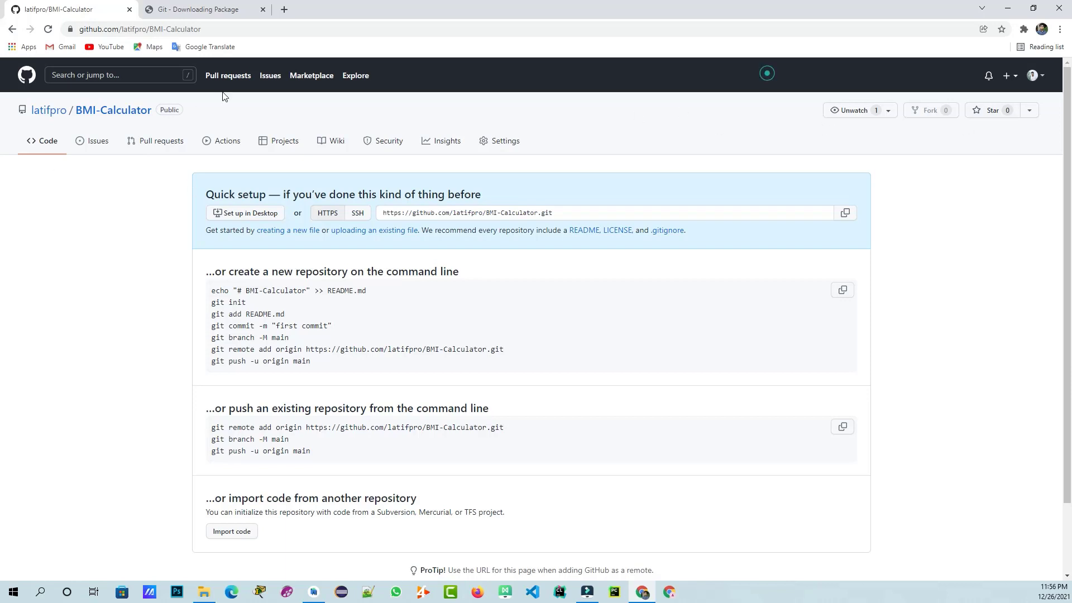
{"action": "left_click", "coordinate": [1035, 75]}
{"action": "left_click", "coordinate": [967, 285]}
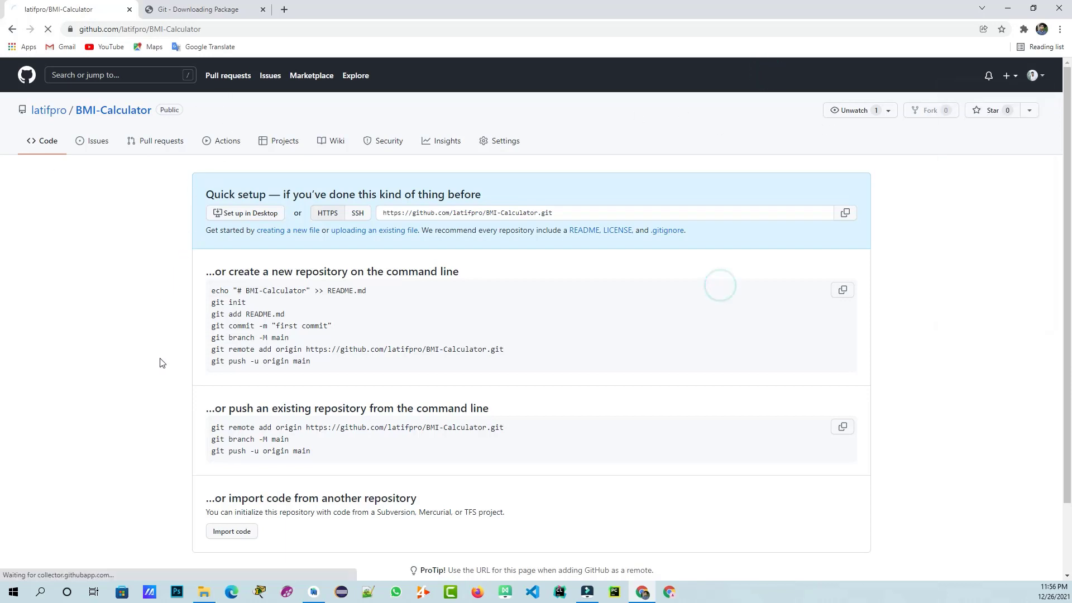
{"action": "scroll", "coordinate": [223, 478], "scroll_direction": "down", "scroll_amount": 3}
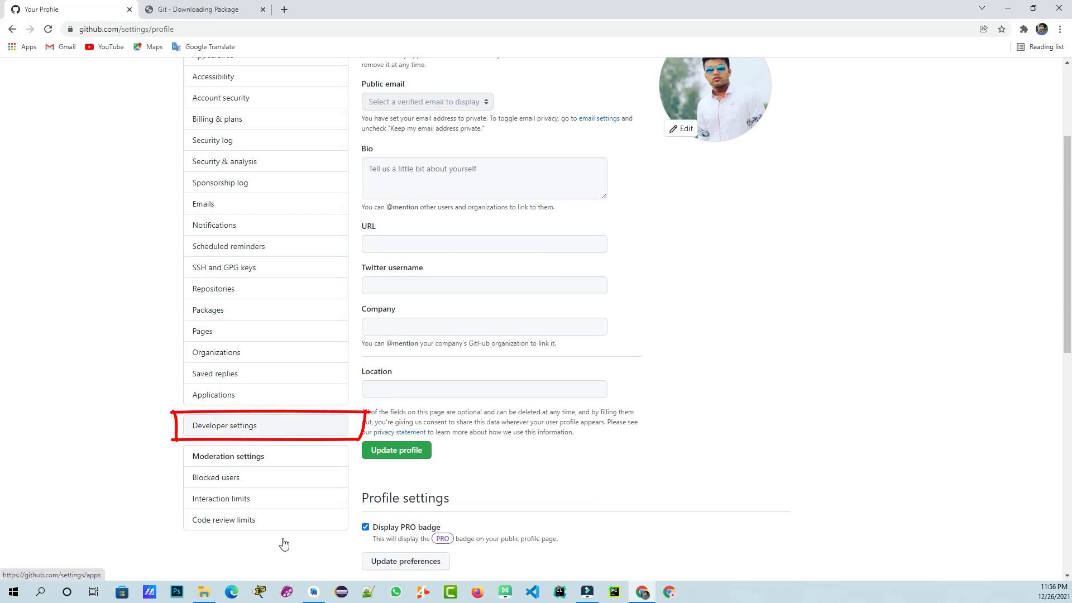
{"action": "left_click", "coordinate": [240, 426]}
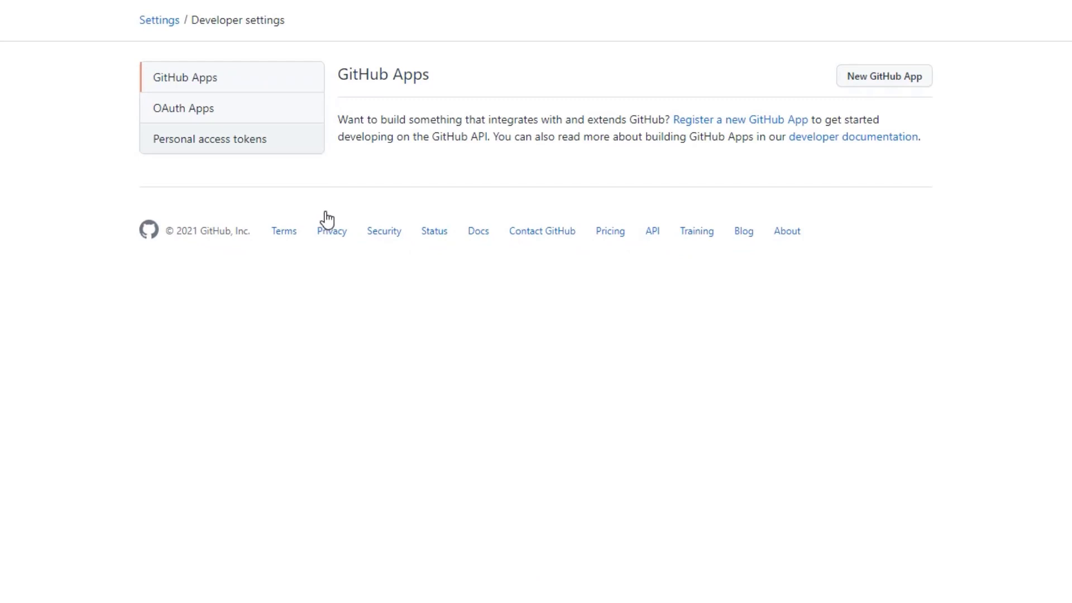
{"action": "left_click", "coordinate": [210, 138]}
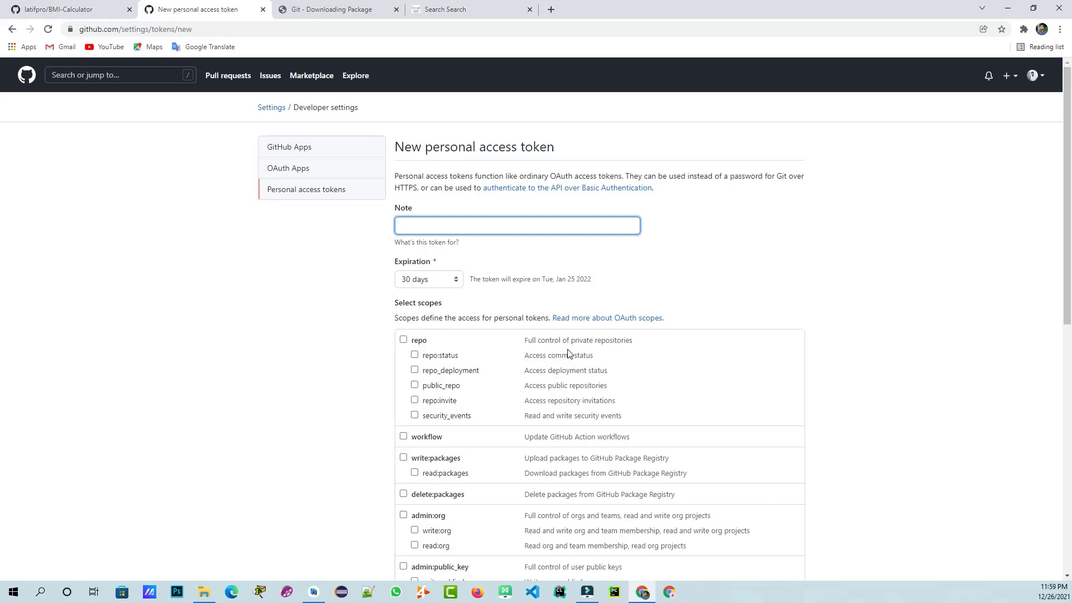
- Examine the expiration options offered for the new personal access token
{"action": "left_click", "coordinate": [454, 281]}
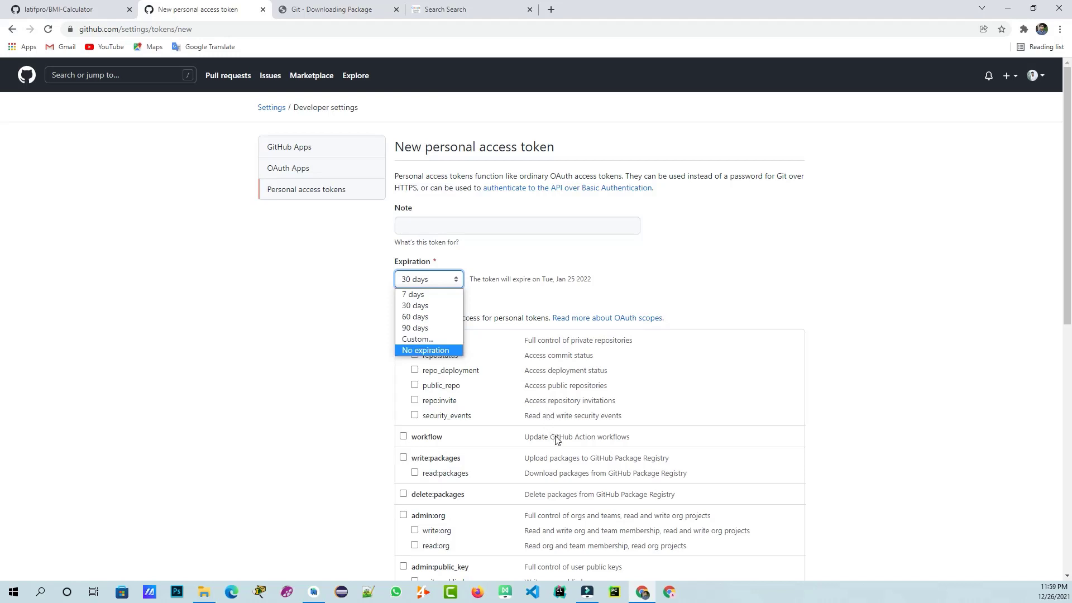
{"action": "key", "text": "Up"}
{"action": "key", "text": "Up"}
{"action": "key", "text": "Up"}
{"action": "key", "text": "Up"}
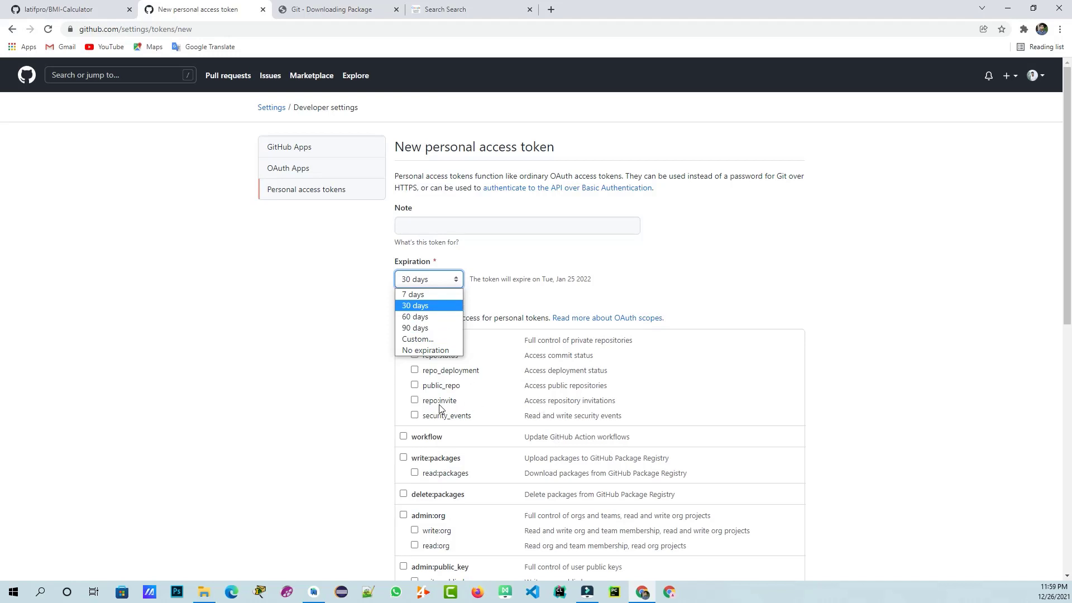
{"action": "left_click", "coordinate": [352, 324]}
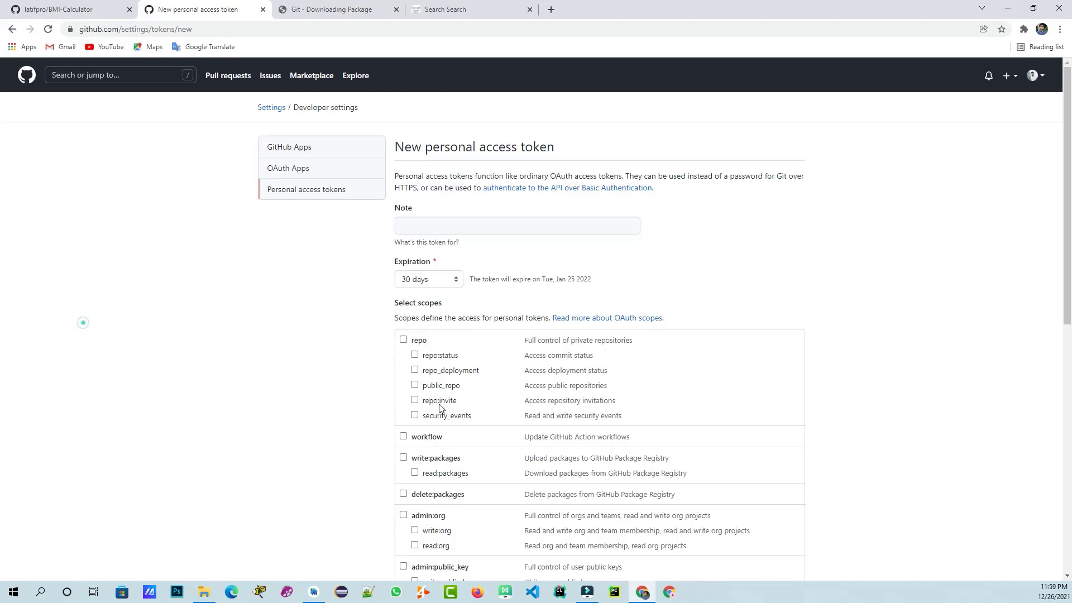
- Generate a personal access token with the note android token and the repo, admin:org and gist scopes
{"action": "left_click", "coordinate": [438, 224]}
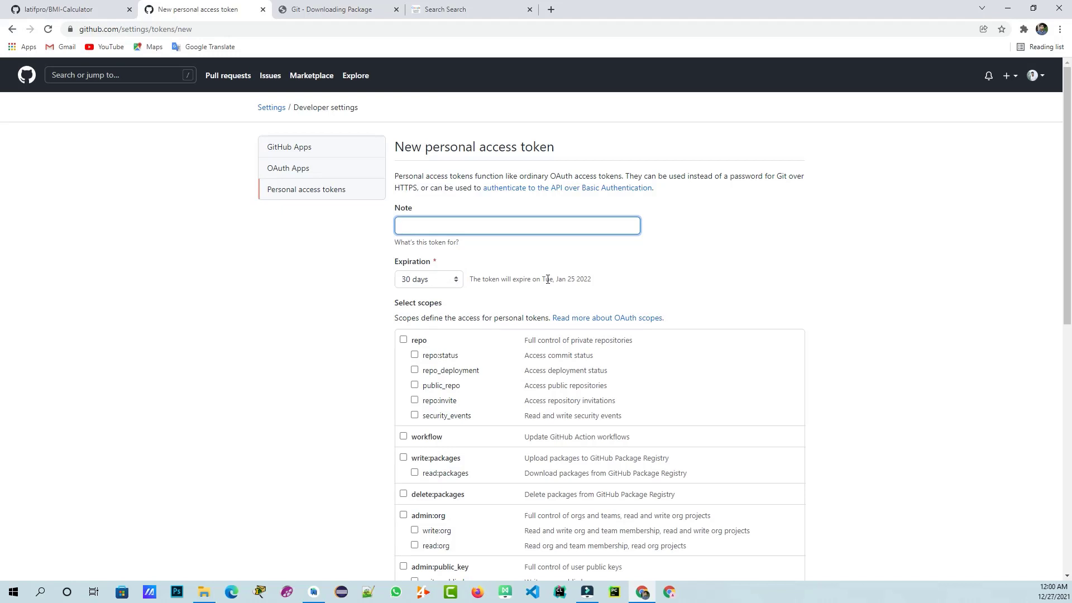
{"action": "type", "text": "android token"}
{"action": "scroll", "coordinate": [788, 329], "scroll_direction": "down", "scroll_amount": 2}
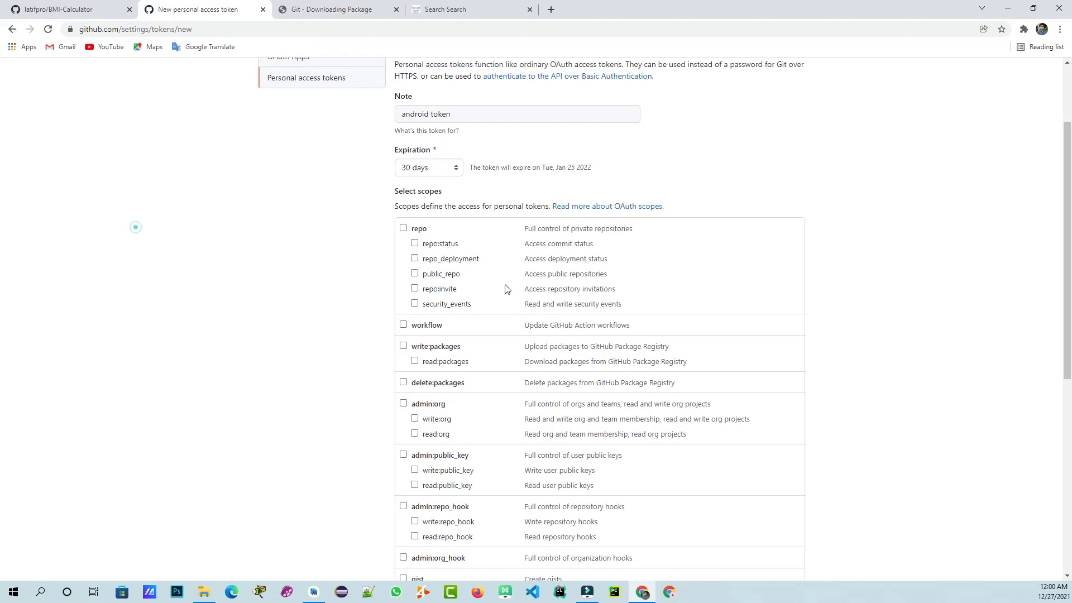
{"action": "left_click", "coordinate": [404, 228]}
{"action": "scroll", "coordinate": [431, 383], "scroll_direction": "down", "scroll_amount": 1}
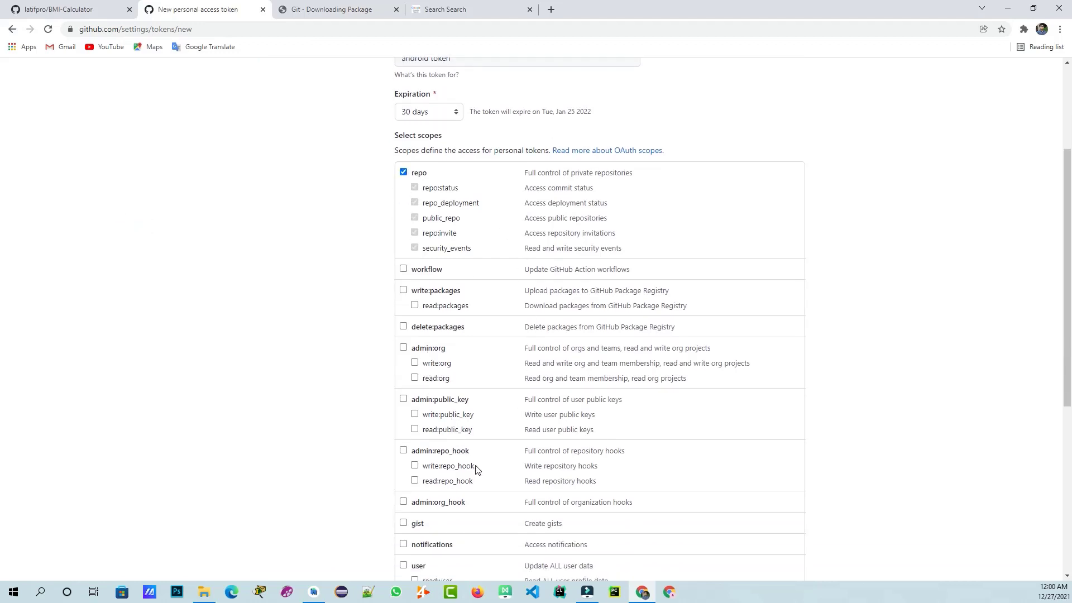
{"action": "left_click", "coordinate": [403, 347]}
{"action": "scroll", "coordinate": [502, 435], "scroll_direction": "down", "scroll_amount": 2}
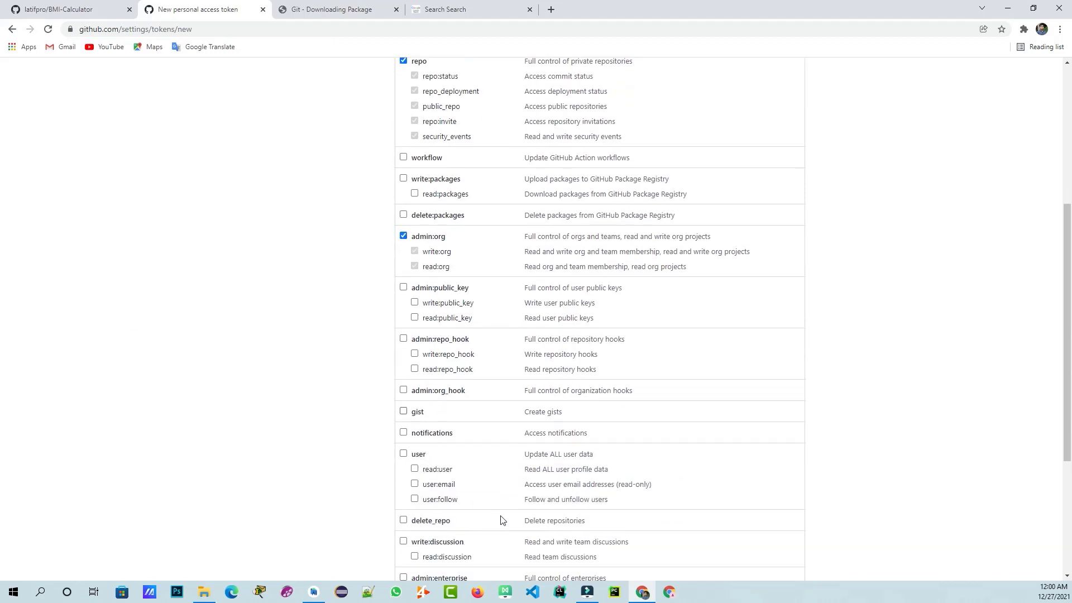
{"action": "left_click", "coordinate": [403, 411]}
{"action": "scroll", "coordinate": [406, 494], "scroll_direction": "up", "scroll_amount": 2}
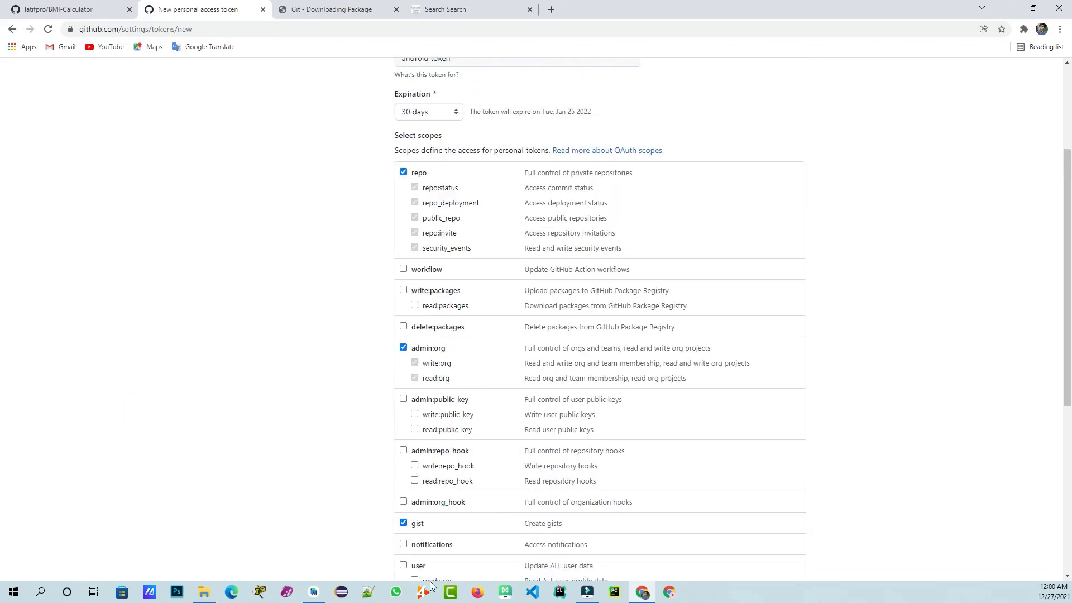
{"action": "scroll", "coordinate": [410, 550], "scroll_direction": "down", "scroll_amount": 4}
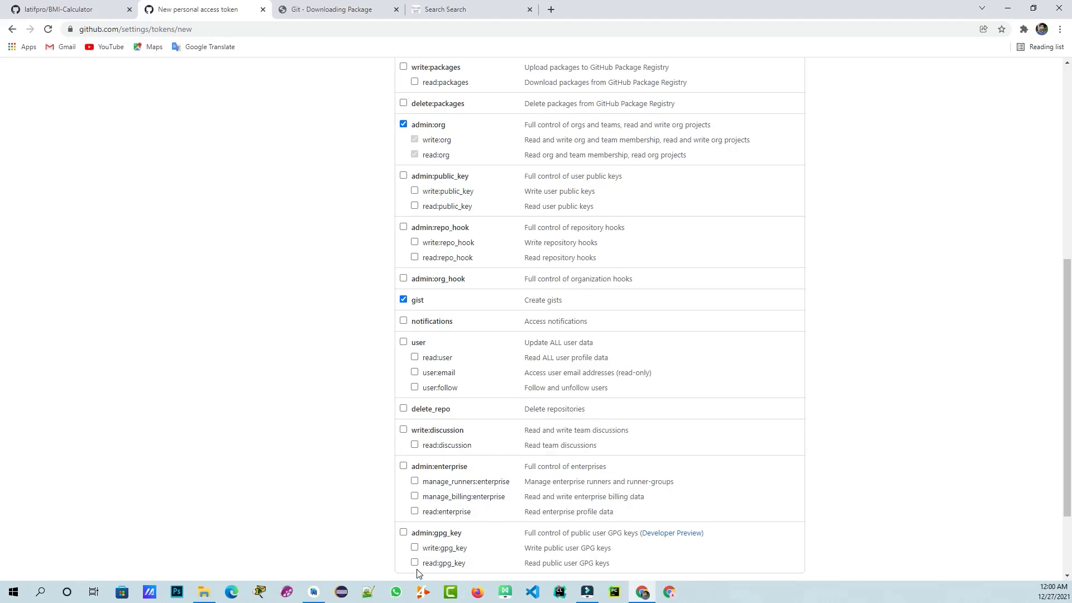
{"action": "scroll", "coordinate": [419, 570], "scroll_direction": "down", "scroll_amount": 2}
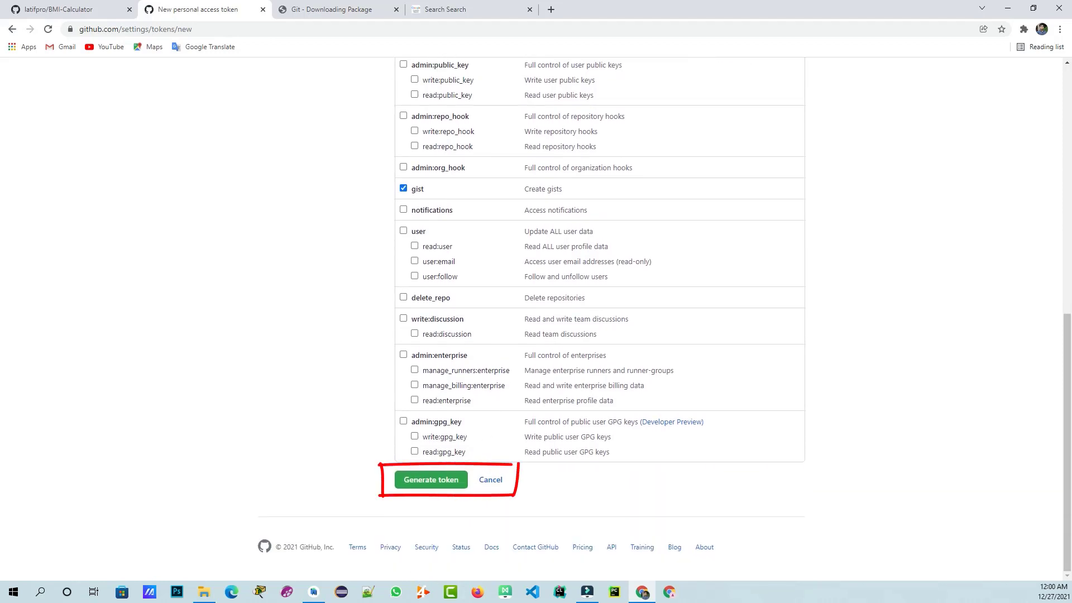
{"action": "left_click", "coordinate": [432, 480]}
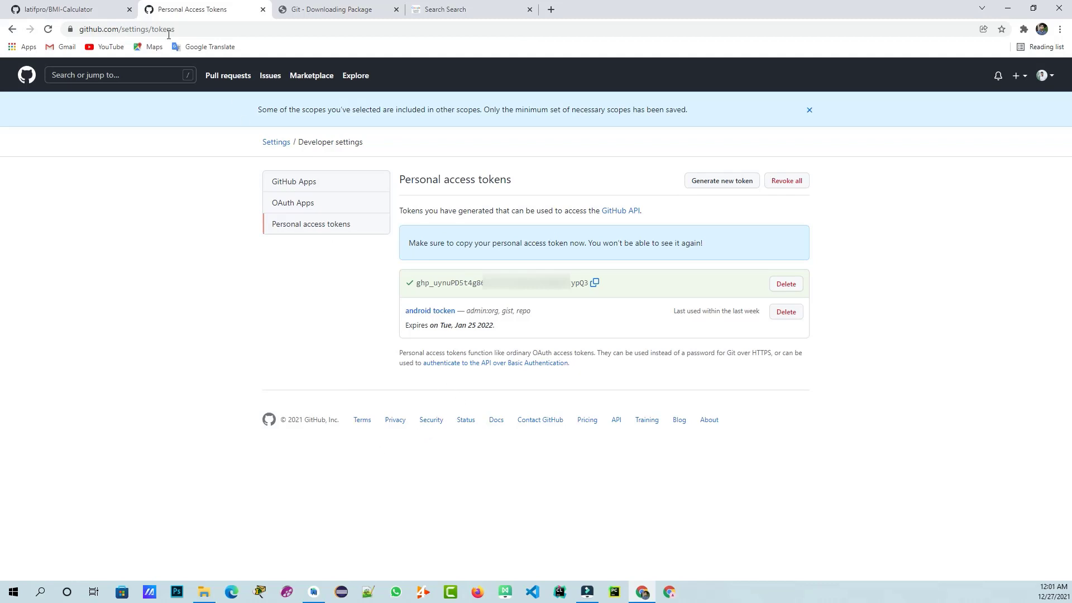
{"action": "left_click", "coordinate": [112, 8]}
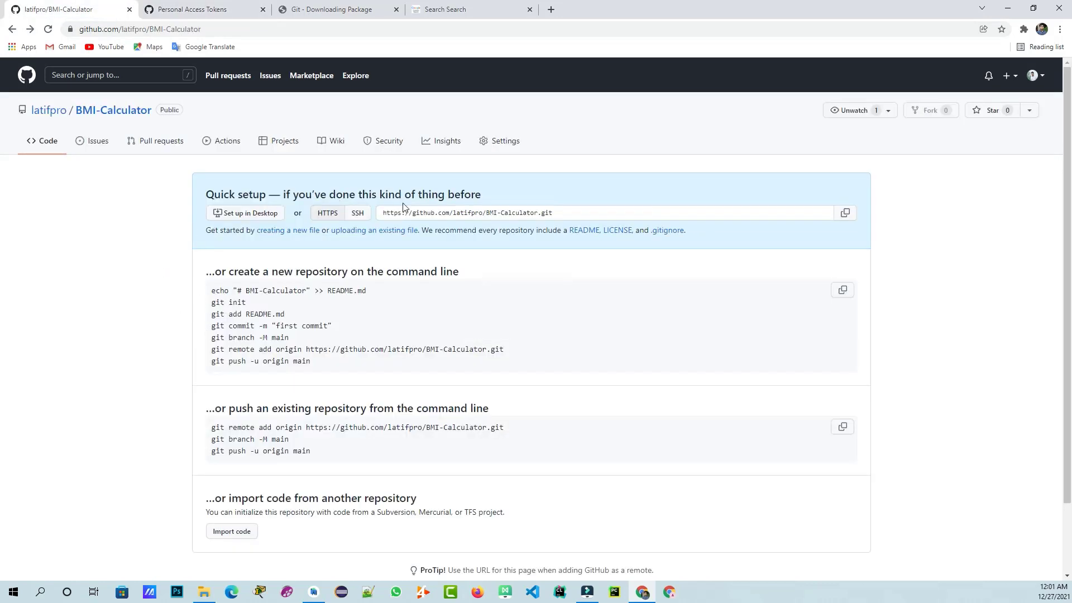
{"action": "left_click", "coordinate": [243, 8]}
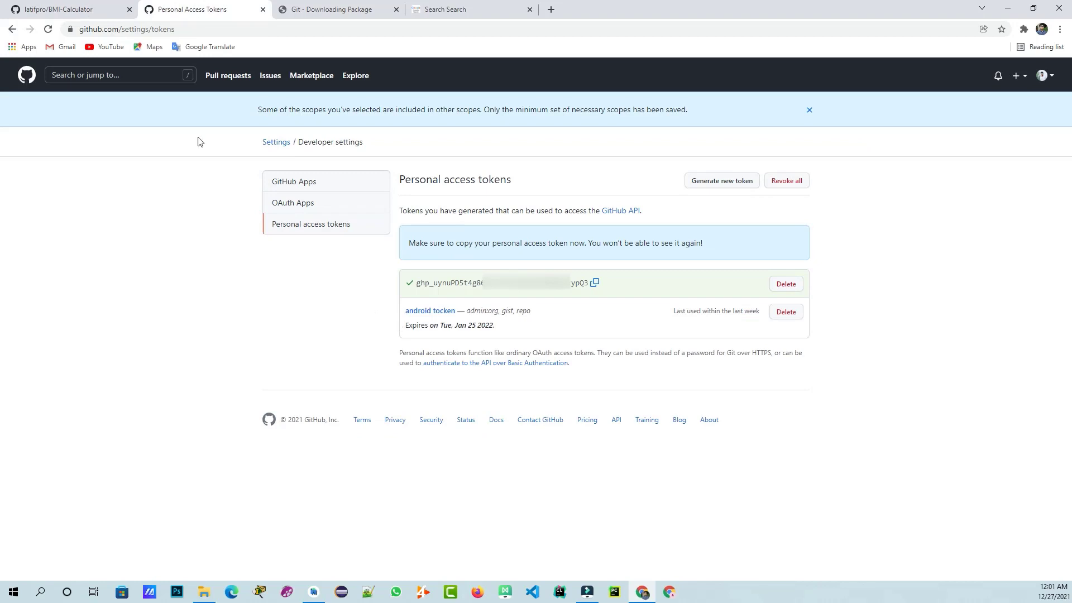
{"action": "left_click", "coordinate": [110, 13]}
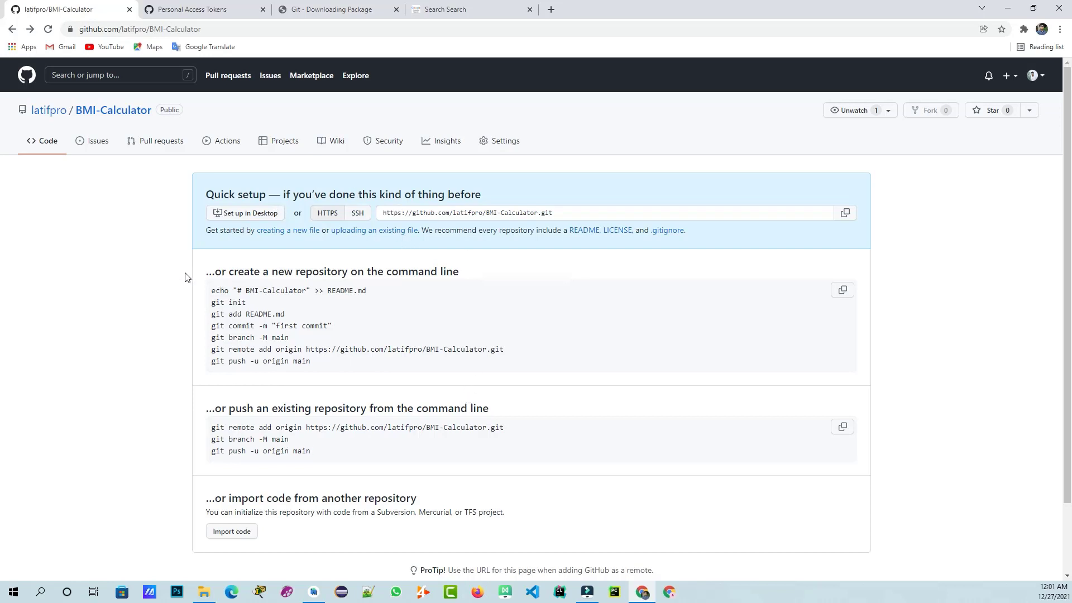
{"action": "left_click", "coordinate": [239, 7]}
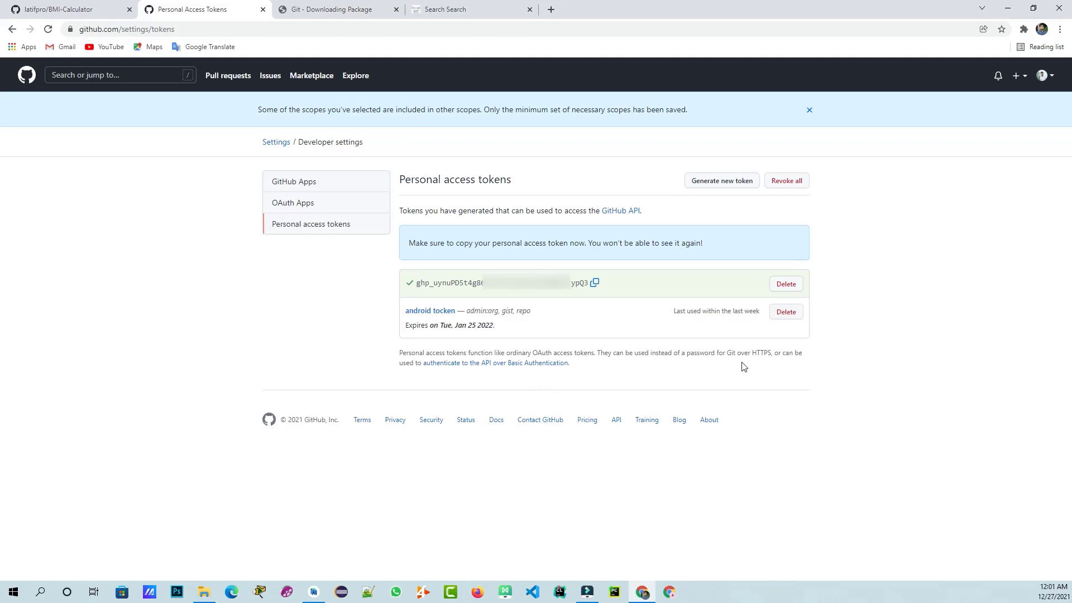
- Copy the new personal access token, switch to Android Studio and log in to GitHub by pasting it as the token
{"action": "left_click", "coordinate": [595, 283]}
{"action": "left_click", "coordinate": [314, 592]}
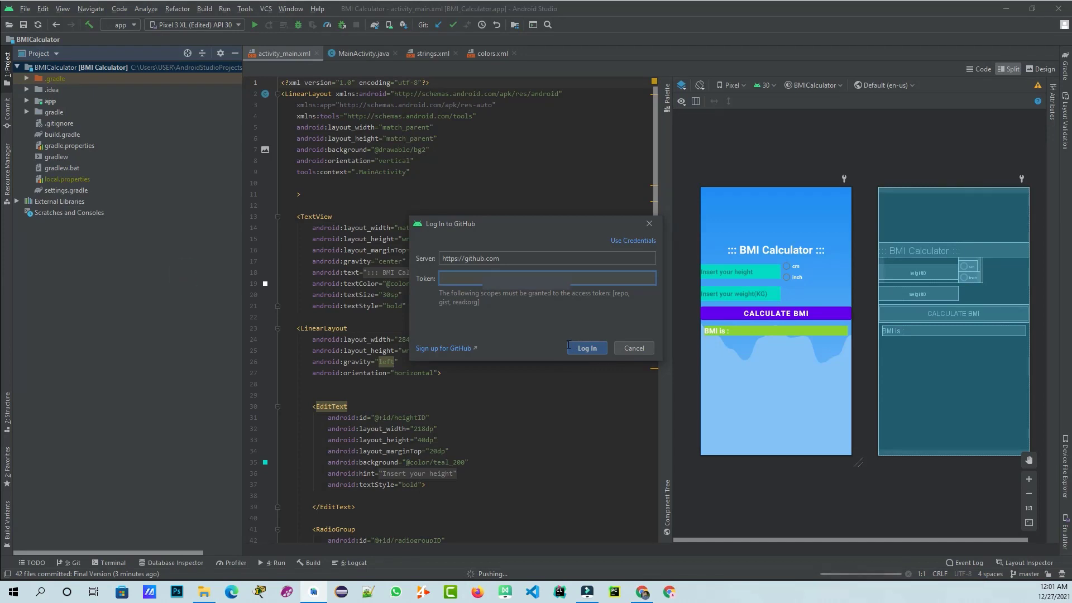
{"action": "key", "text": "ctrl+v"}
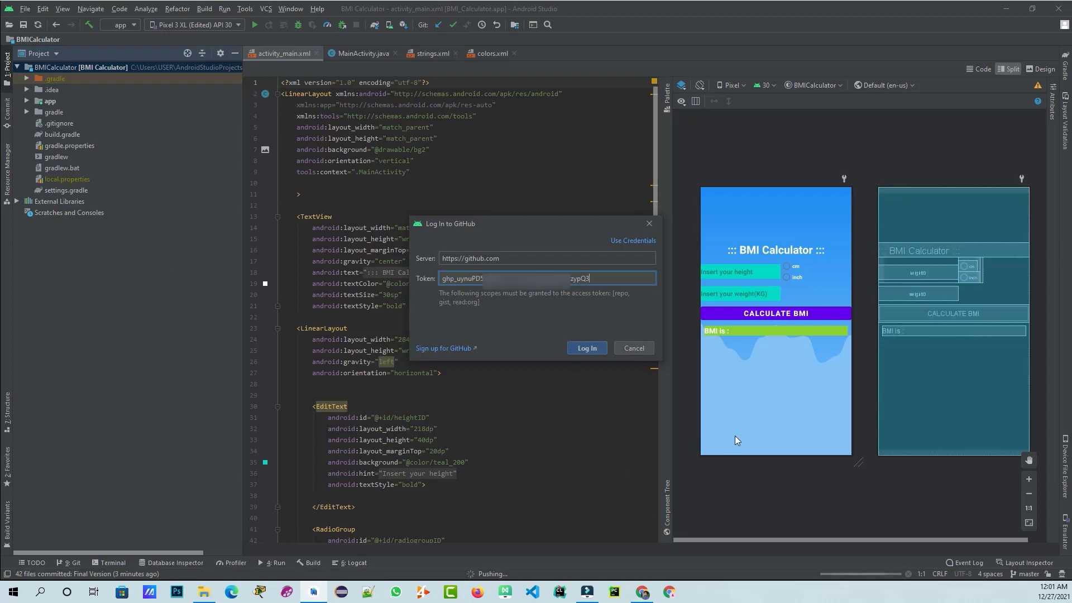
{"action": "key", "text": "Return"}
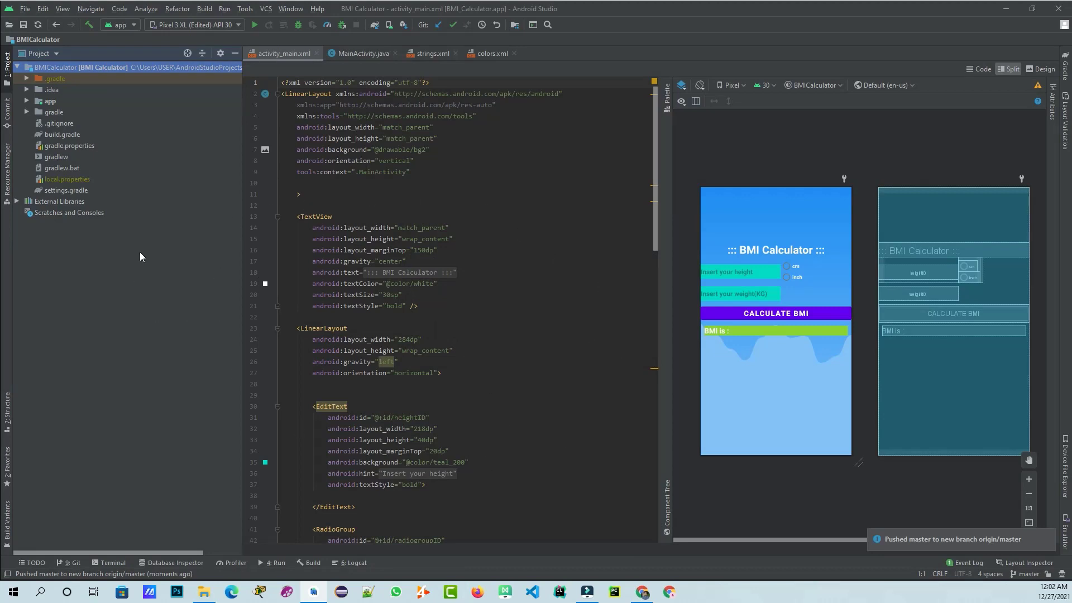
- Check the connected account in the GitHub page of the Version Control settings and close the settings
{"action": "left_click", "coordinate": [27, 9]}
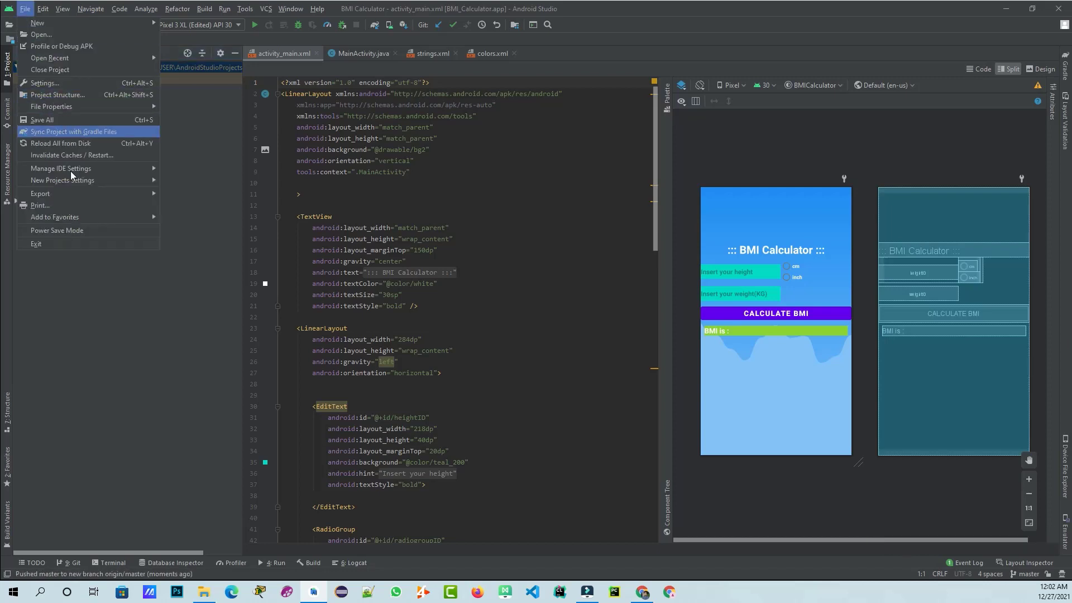
{"action": "left_click", "coordinate": [50, 82]}
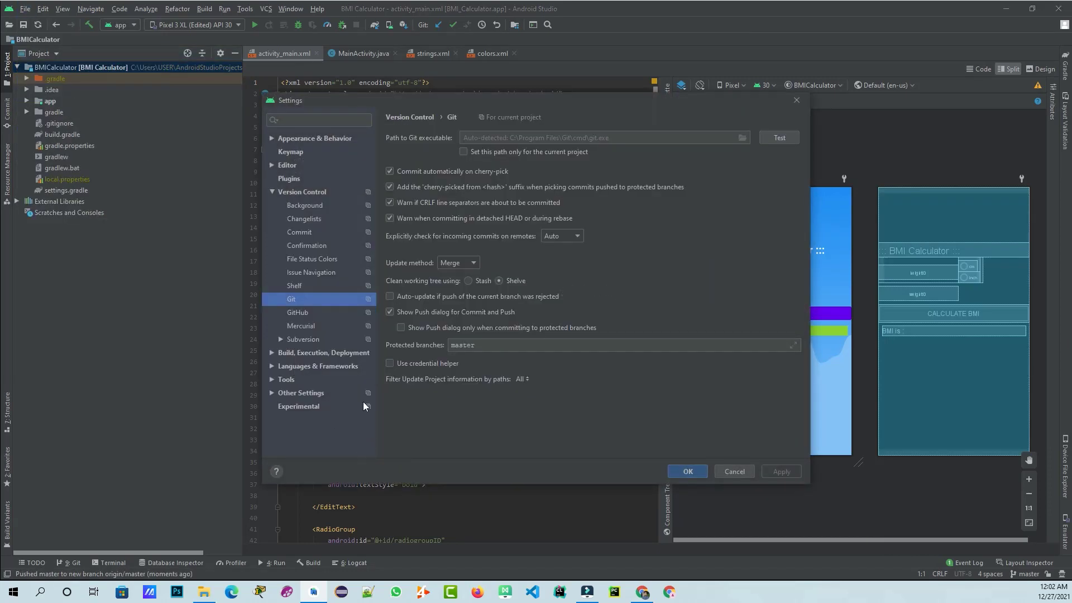
{"action": "key", "text": "Left"}
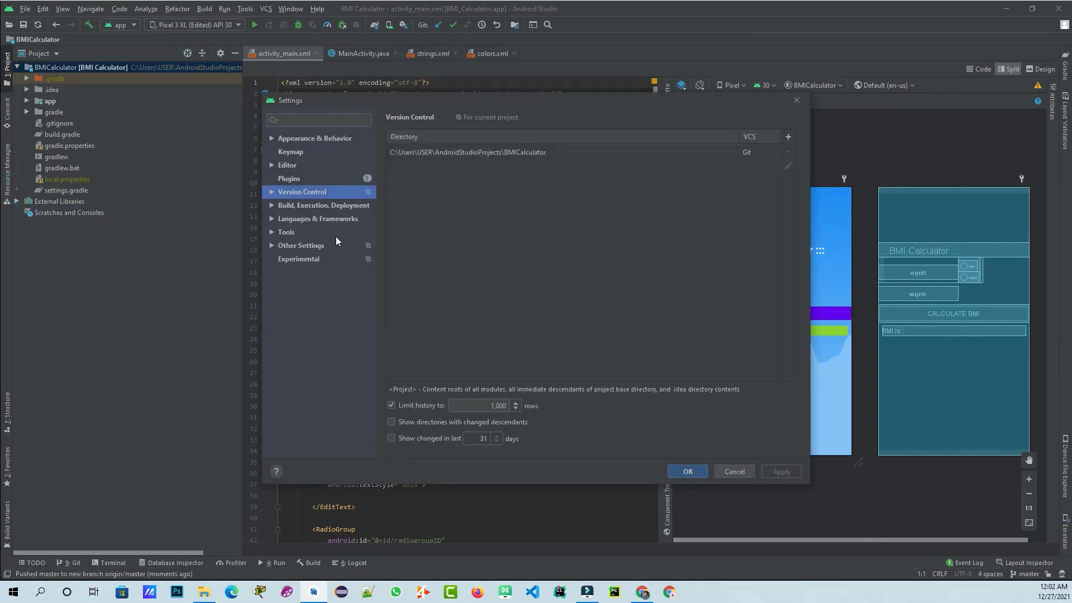
{"action": "left_click", "coordinate": [298, 313]}
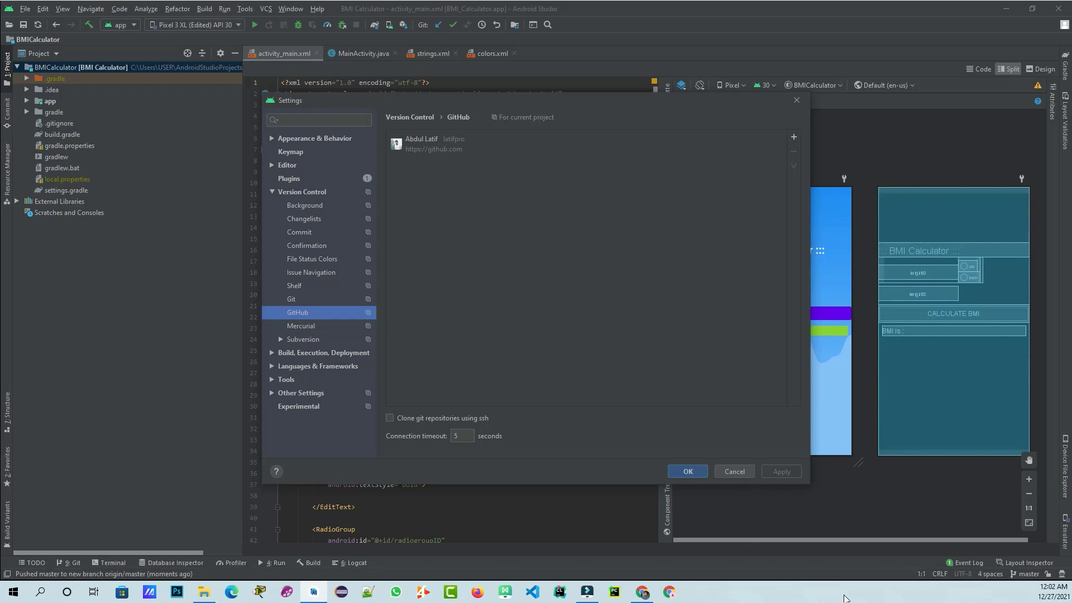
{"action": "key", "text": "Return"}
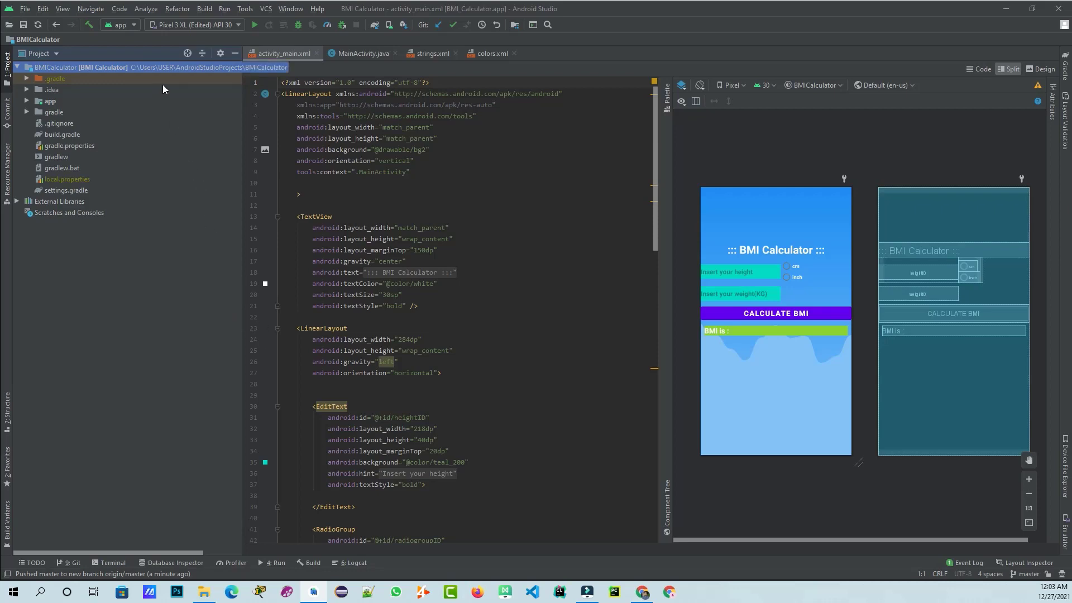
- Push the BMICalculator project's master branch to master on origin again through its Git repository commands
{"action": "key", "text": "shift+F10"}
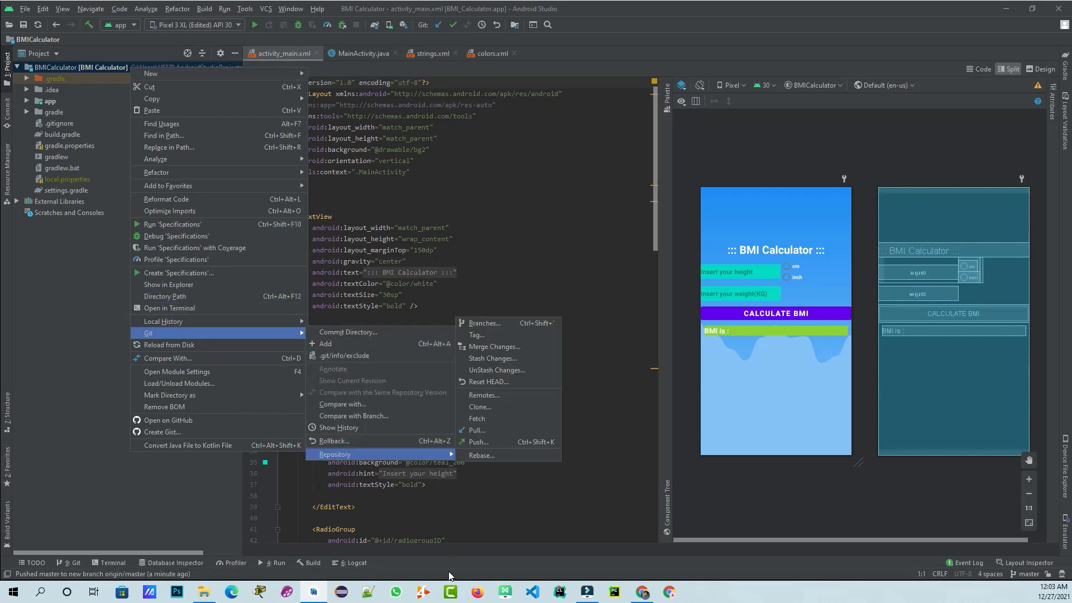
{"action": "key", "text": "Up"}
{"action": "key", "text": "Up"}
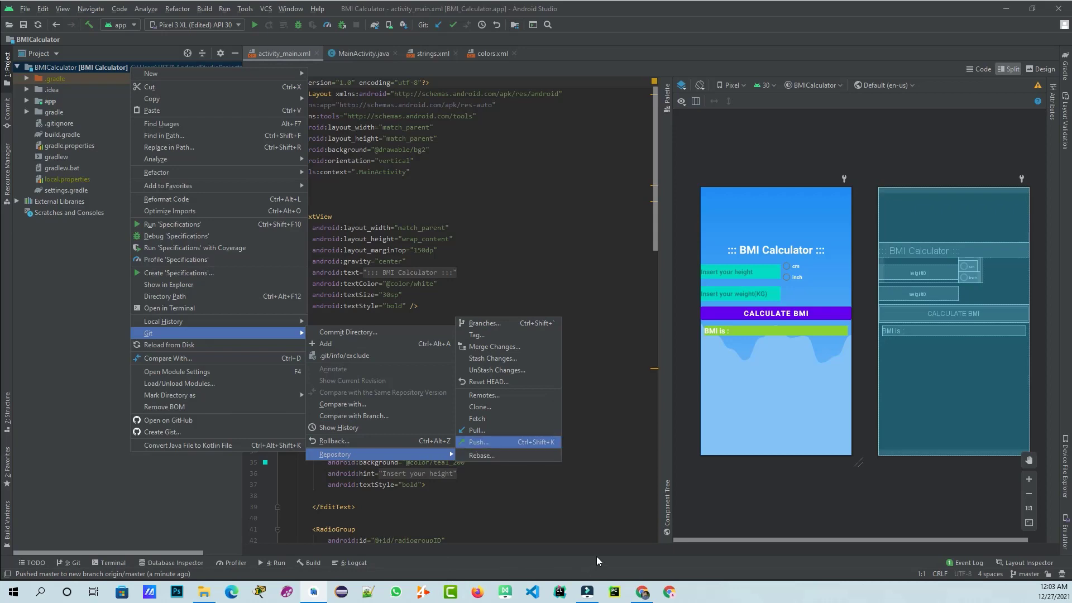
{"action": "key", "text": "Return"}
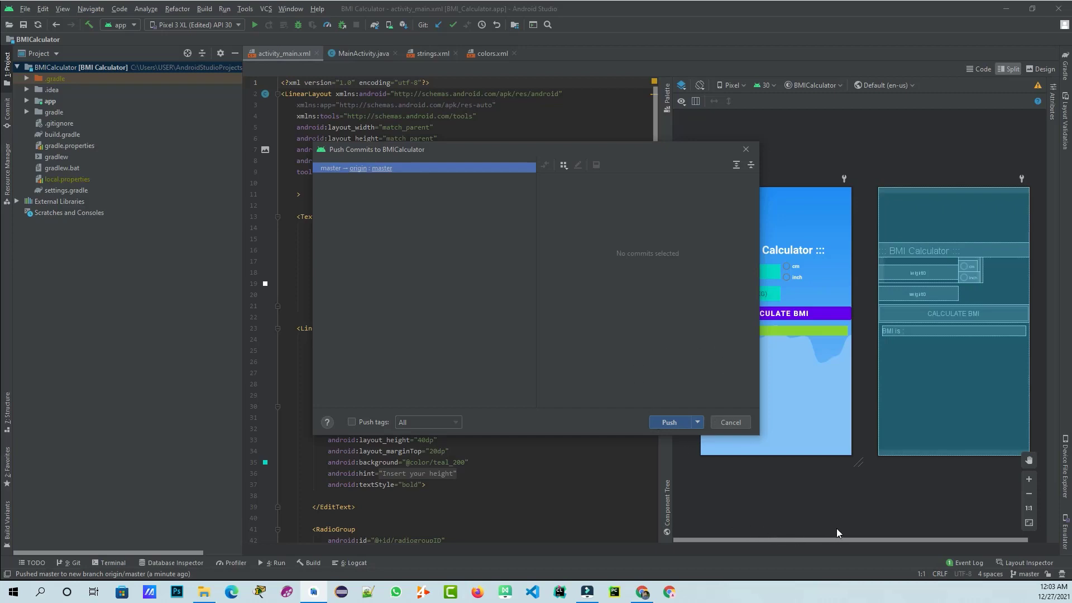
{"action": "key", "text": "ctrl+Return"}
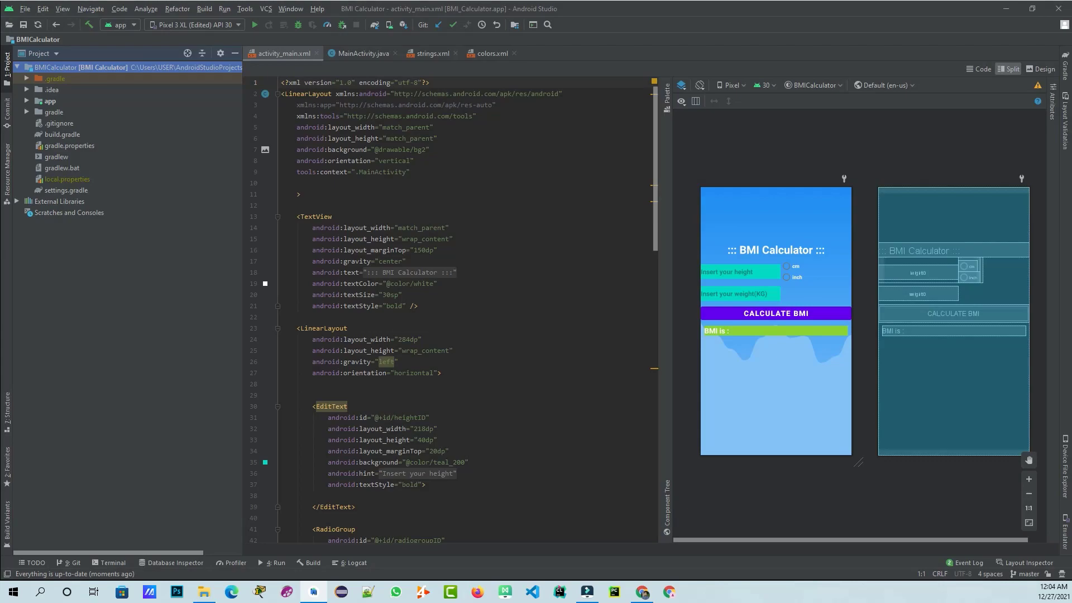
- Switch to the browser, reload the BMI-Calculator repository page to check the uploaded files, and open the account's repository list
{"action": "left_click", "coordinate": [642, 591]}
{"action": "left_click", "coordinate": [73, 10]}
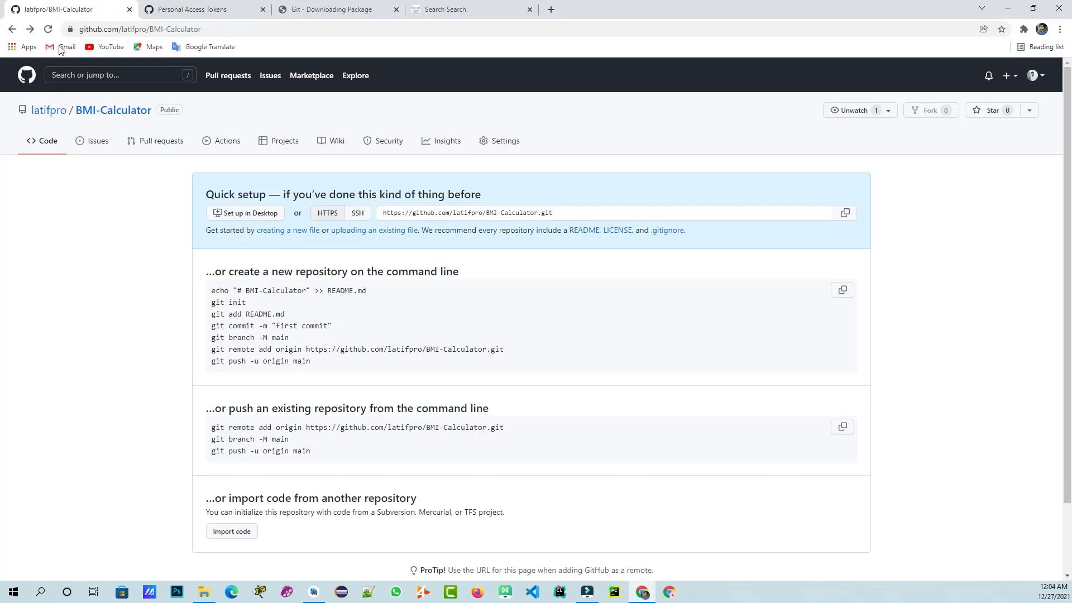
{"action": "left_click", "coordinate": [48, 29]}
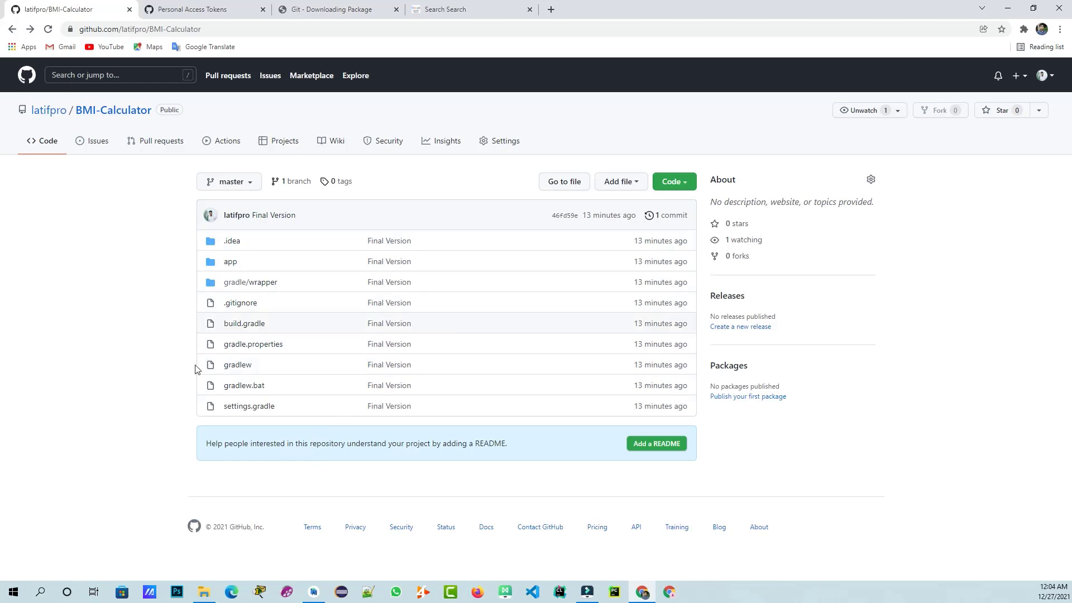
{"action": "left_click", "coordinate": [1044, 76]}
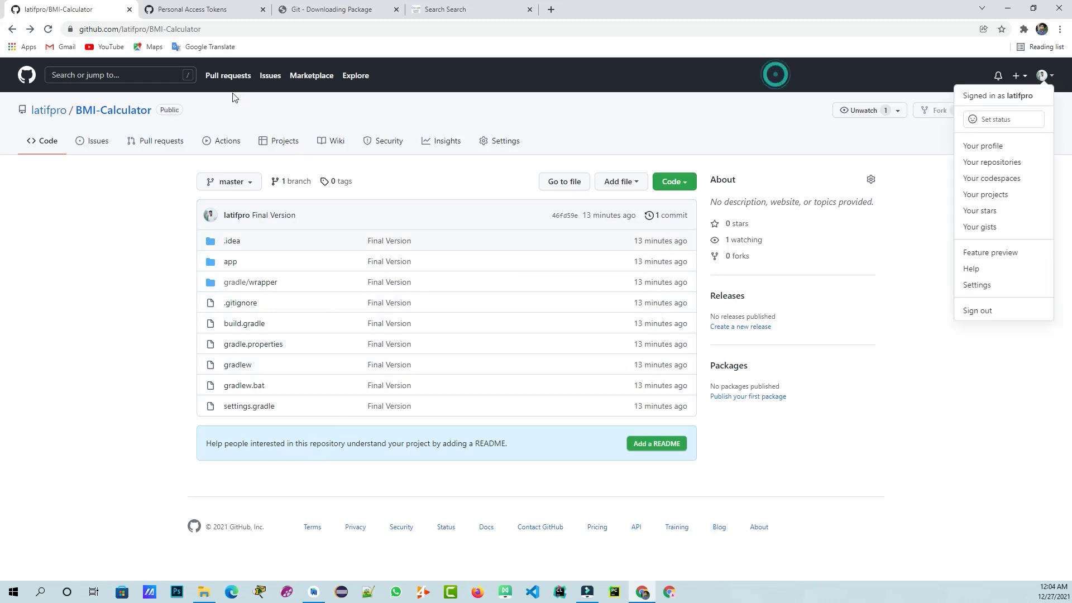
{"action": "left_click", "coordinate": [992, 162]}
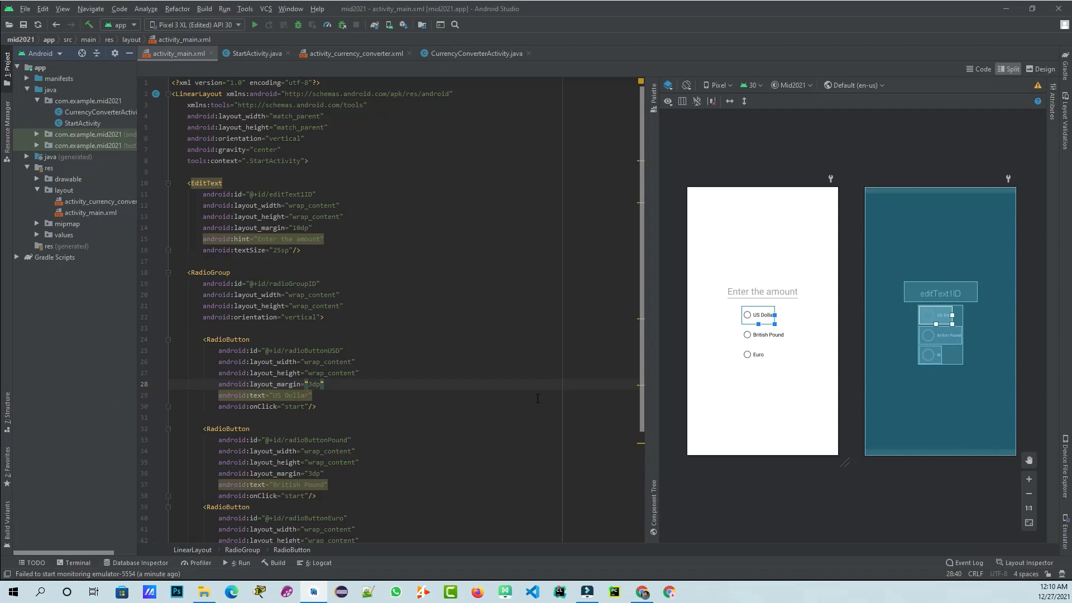
{"action": "key", "text": "Up"}
{"action": "key", "text": "Up"}
{"action": "key", "text": "Up"}
{"action": "key", "text": "Up"}
{"action": "key", "text": "Up"}
{"action": "key", "text": "Up"}
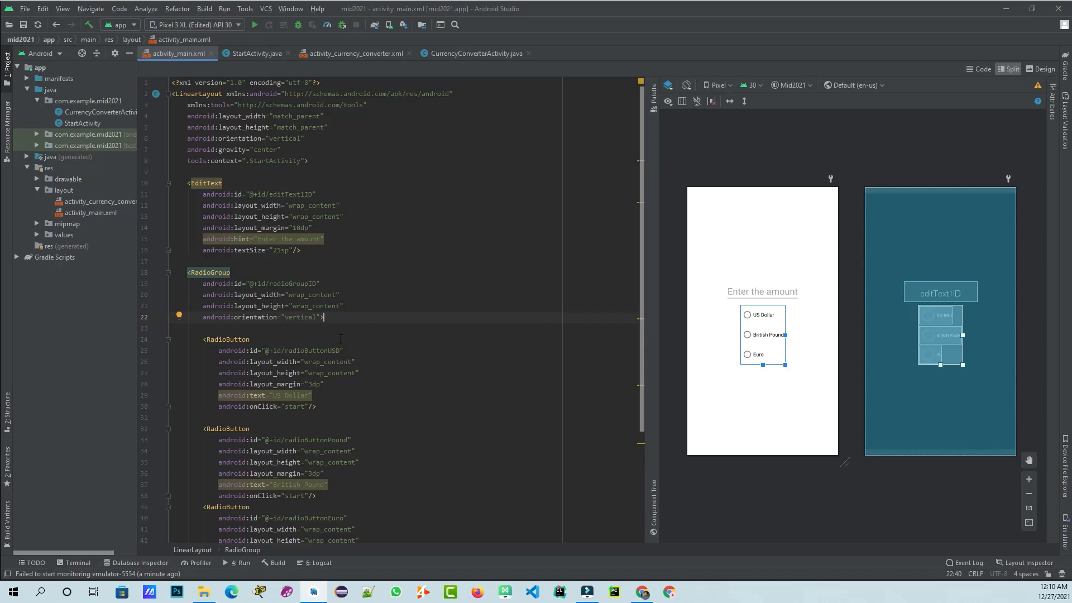
- Examine the login form for adding another GitHub account in the mid2021 project's Version Control settings, then dismiss it and close the settings
{"action": "left_click", "coordinate": [25, 9]}
{"action": "left_click", "coordinate": [61, 97]}
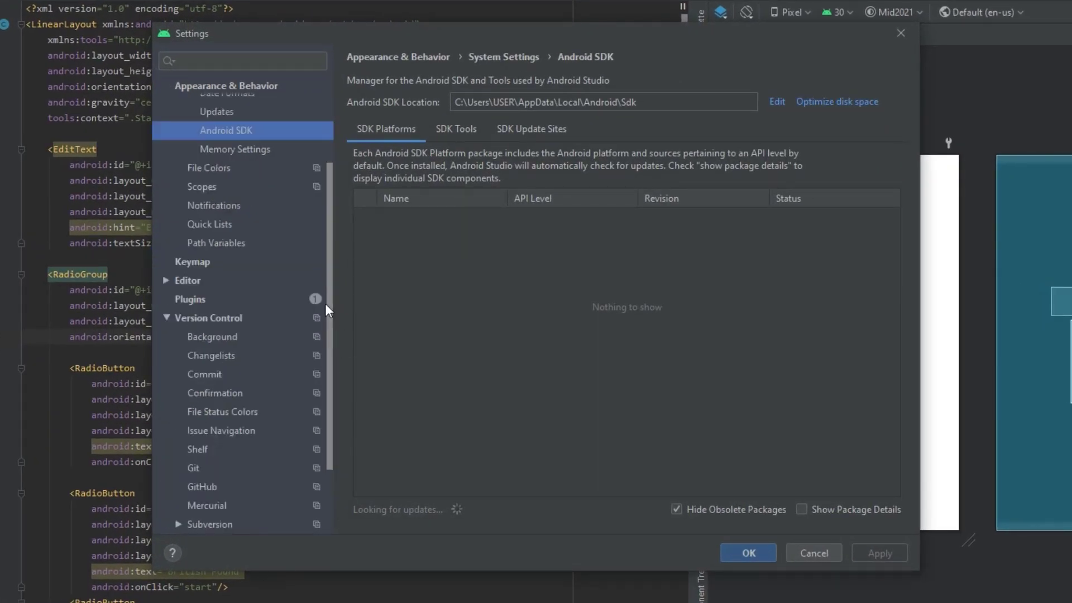
{"action": "left_click", "coordinate": [328, 489]}
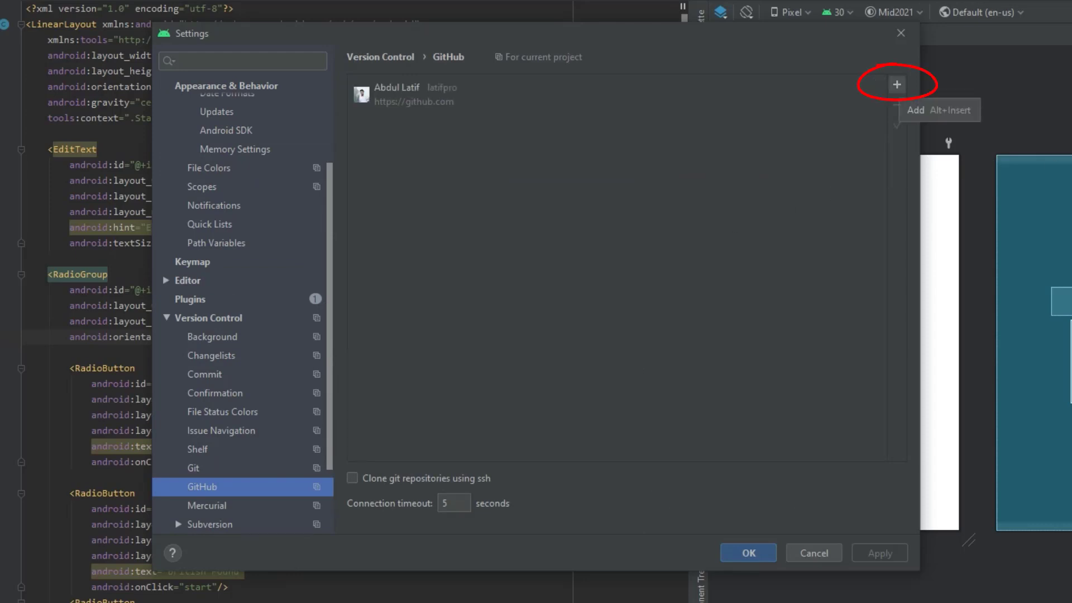
{"action": "left_click", "coordinate": [897, 84]}
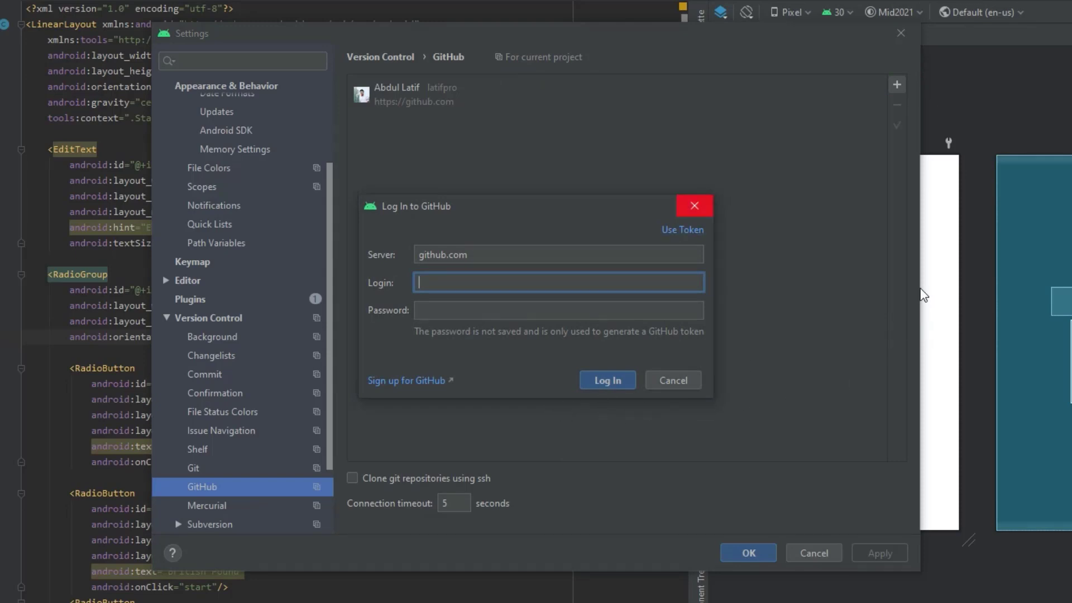
{"action": "key", "text": "Escape"}
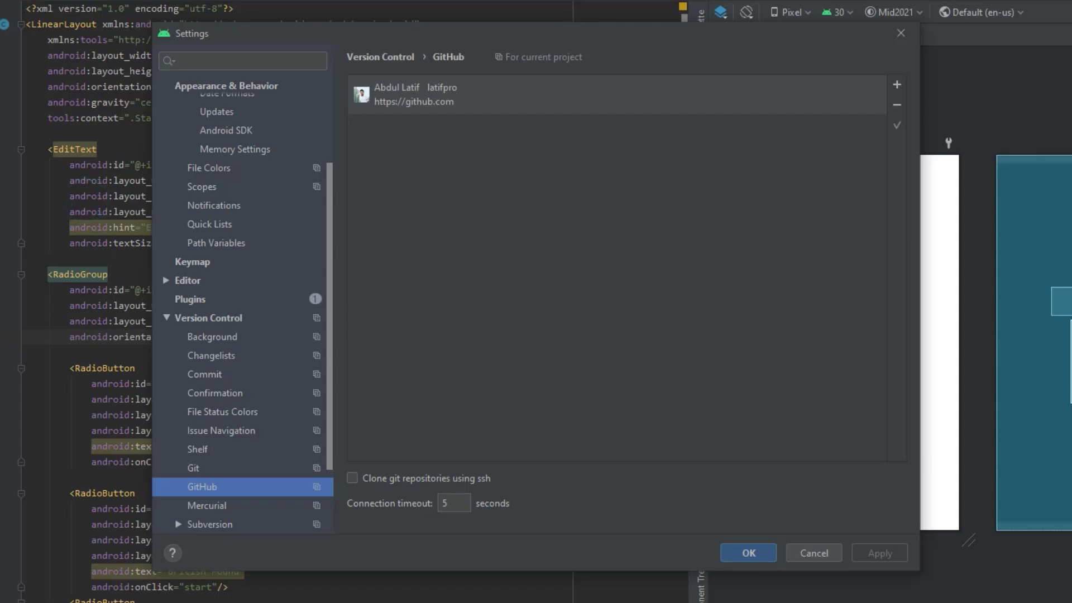
{"action": "key", "text": "Return"}
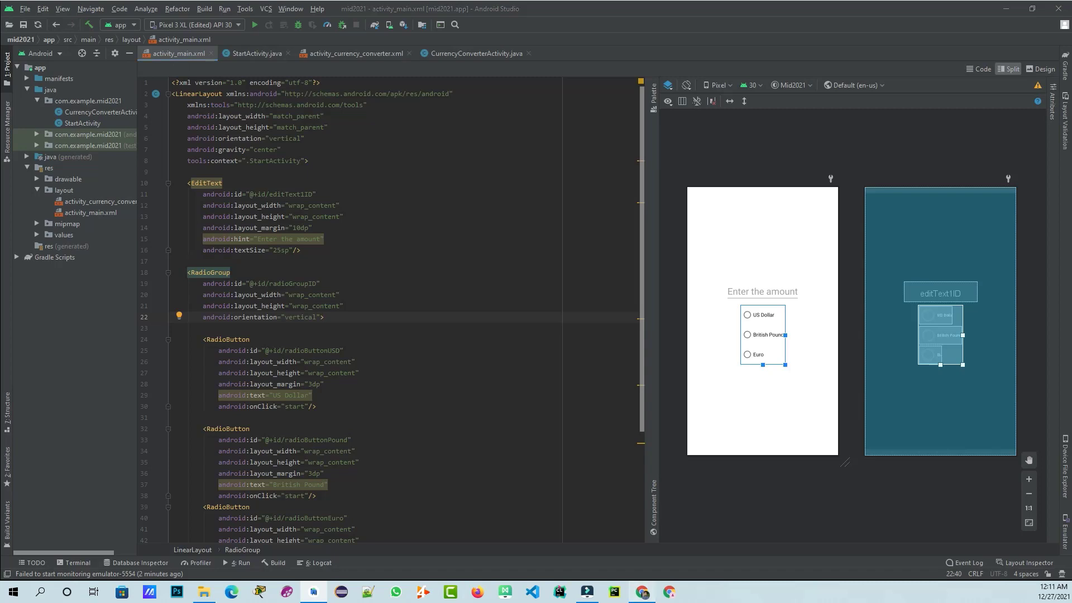
- Switch to the browser and create a new public GitHub repository named Currency Converter
{"action": "left_click", "coordinate": [642, 596]}
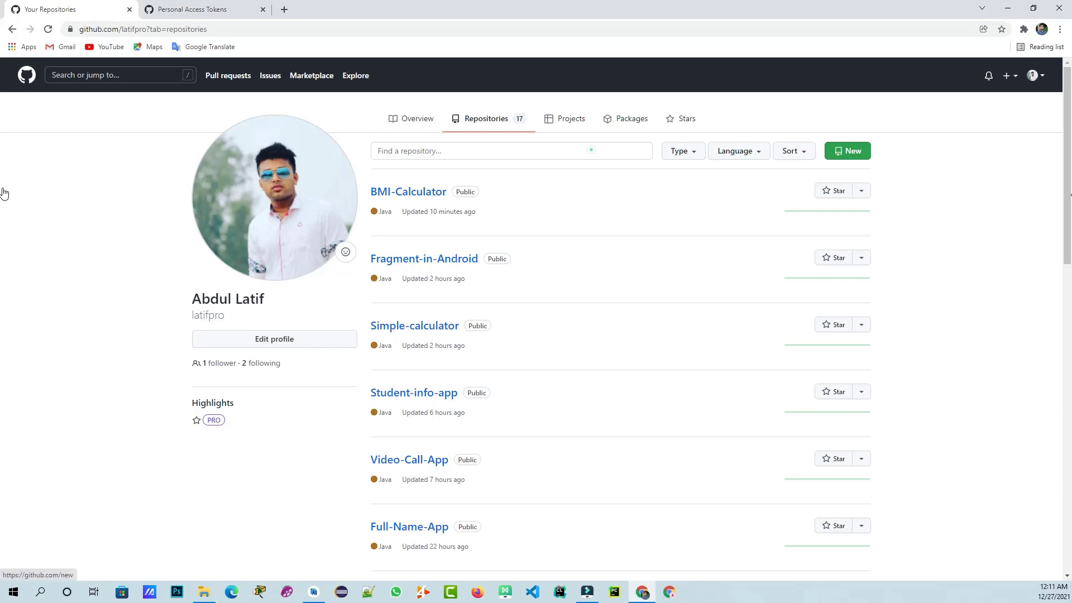
{"action": "left_click", "coordinate": [4, 193]}
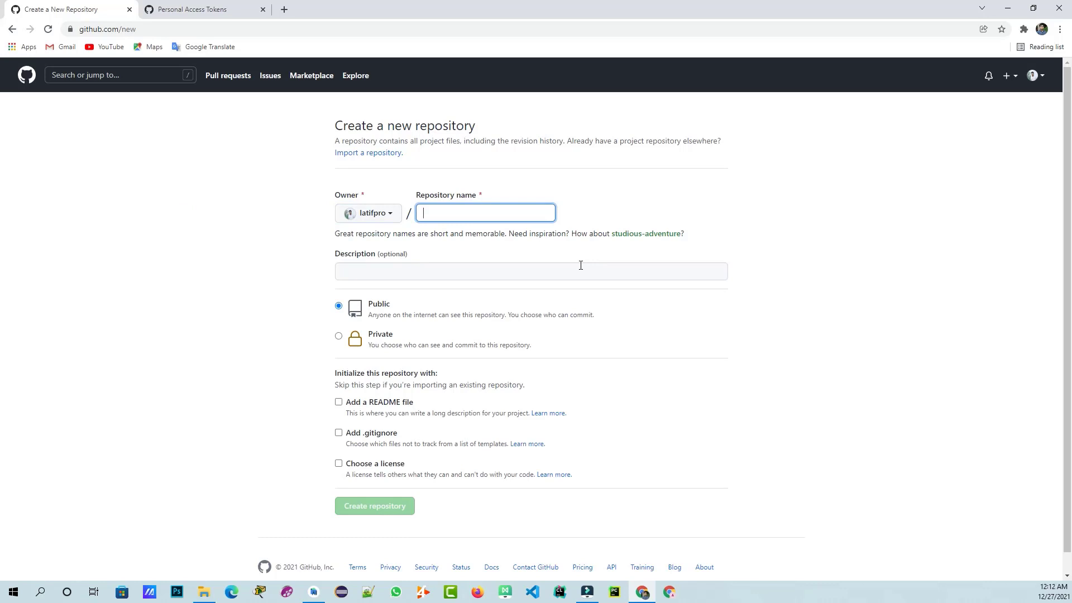
{"action": "type", "text": "Currency Converter"}
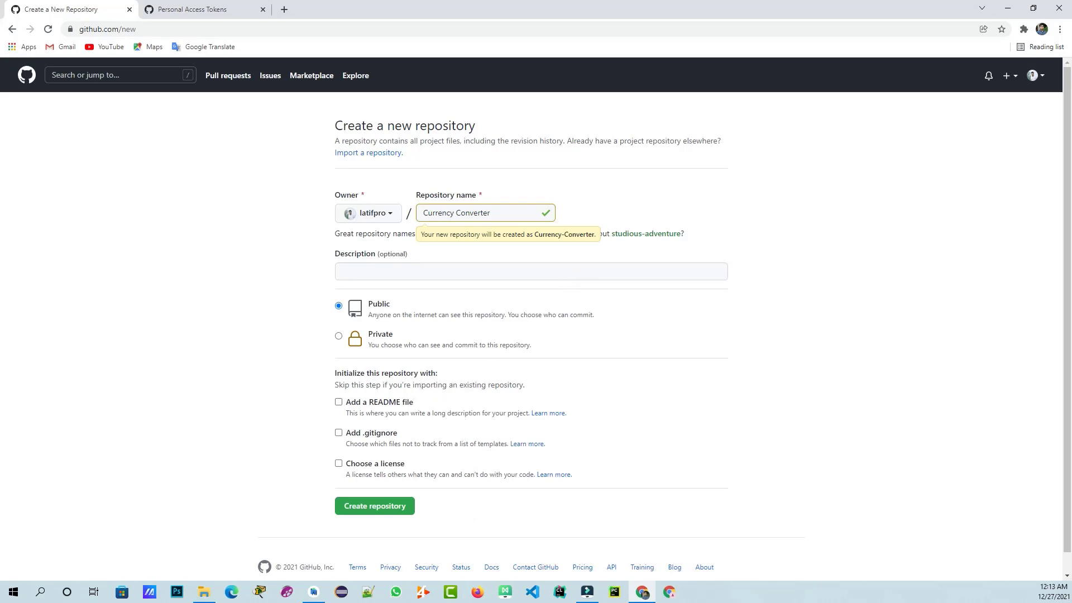
{"action": "left_click", "coordinate": [374, 505]}
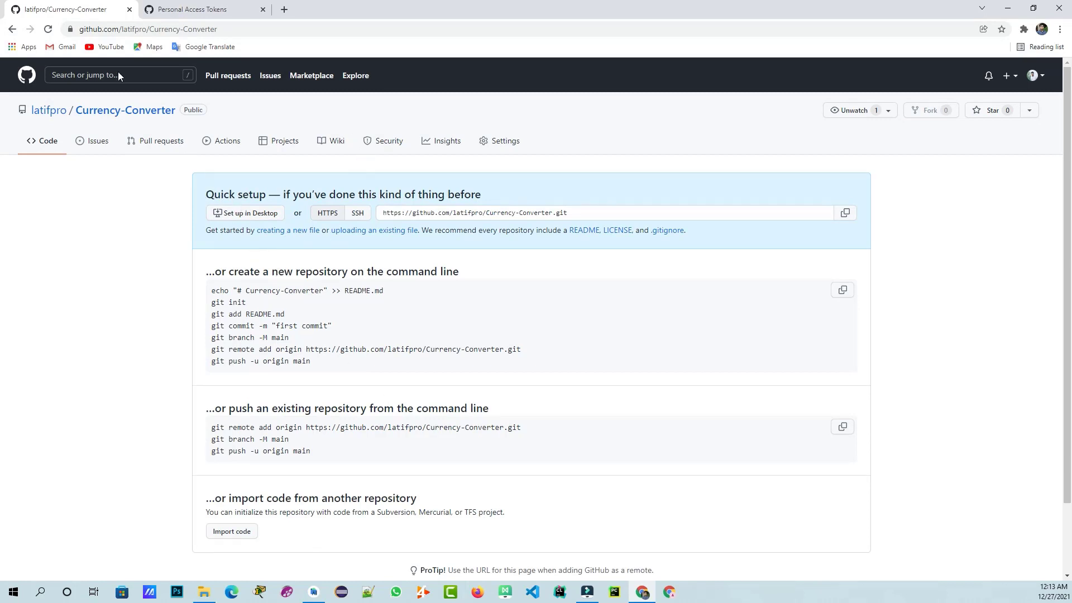
- Copy the full web address of the new Currency-Converter repository page
{"action": "left_click", "coordinate": [331, 31]}
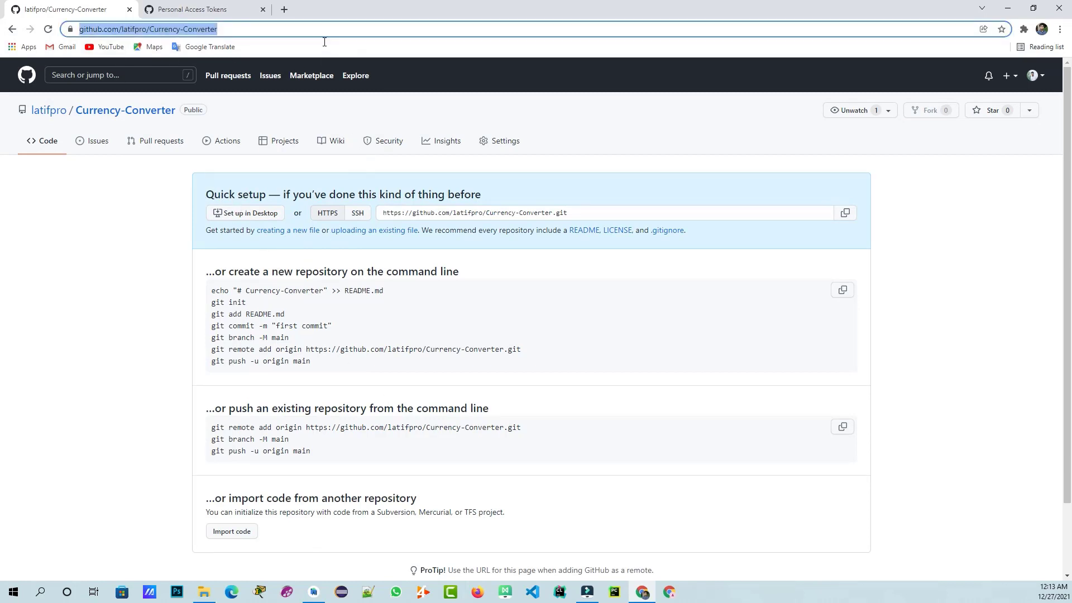
{"action": "left_click", "coordinate": [323, 35]}
{"action": "left_click_drag", "start_coordinate": [252, 31], "coordinate": [75, 31]}
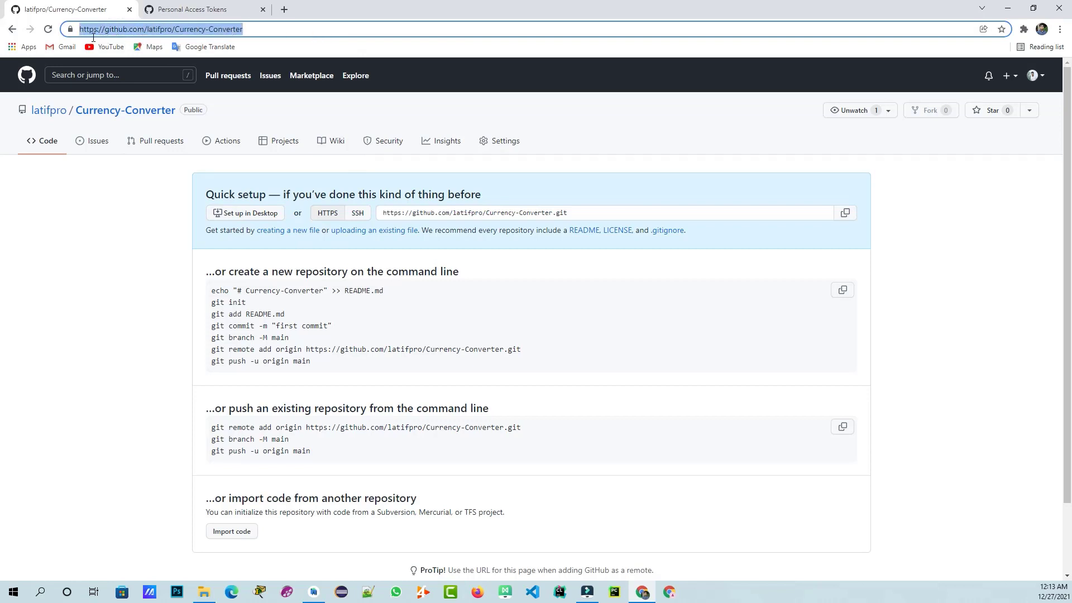
{"action": "right_click", "coordinate": [161, 35]}
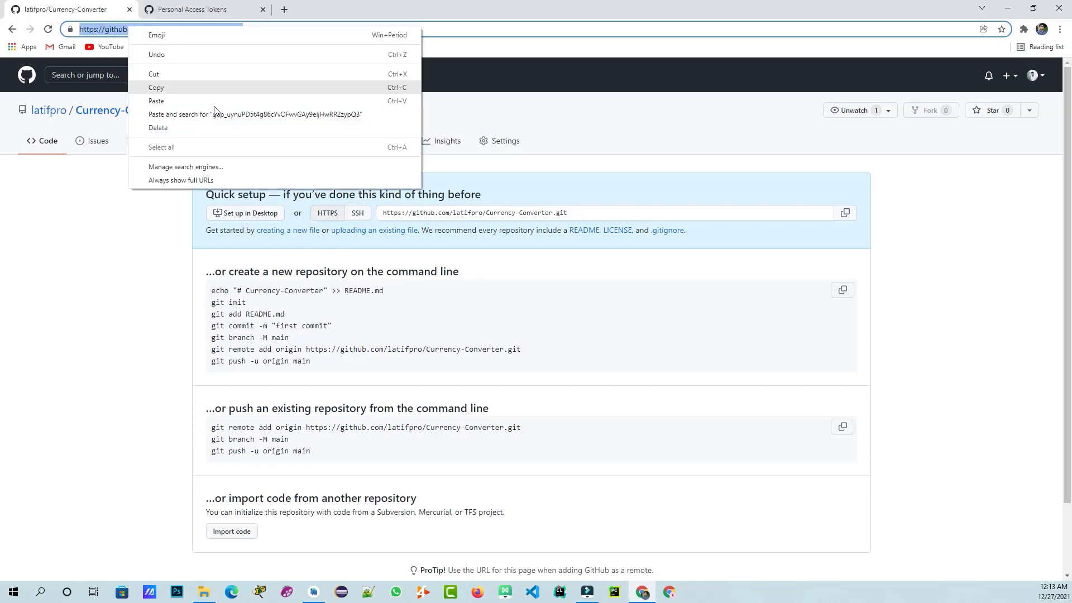
{"action": "left_click", "coordinate": [215, 85]}
- Switch to Android Studio and enable version control integration for the mid2021 project with Git as the system
{"action": "key", "text": "alt+Tab"}
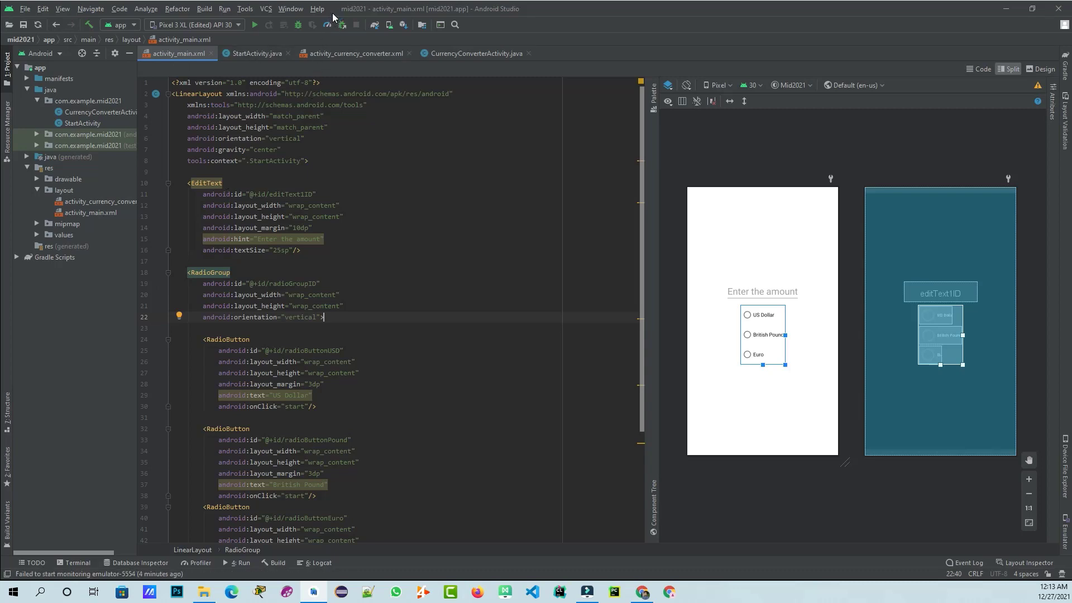
{"action": "key", "text": "alt+s"}
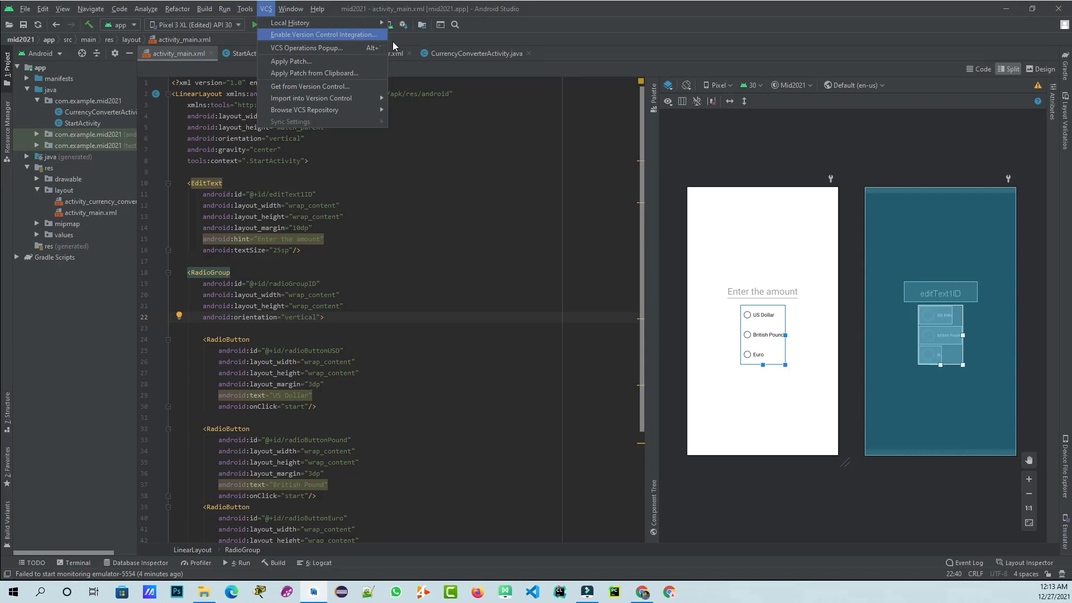
{"action": "key", "text": "Return"}
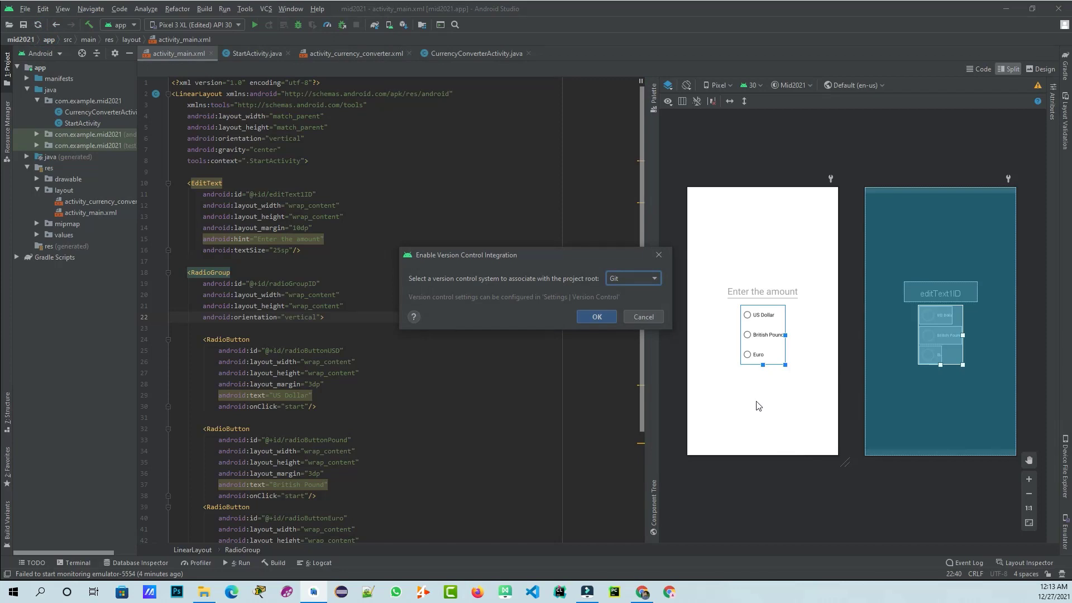
{"action": "key", "text": "Return"}
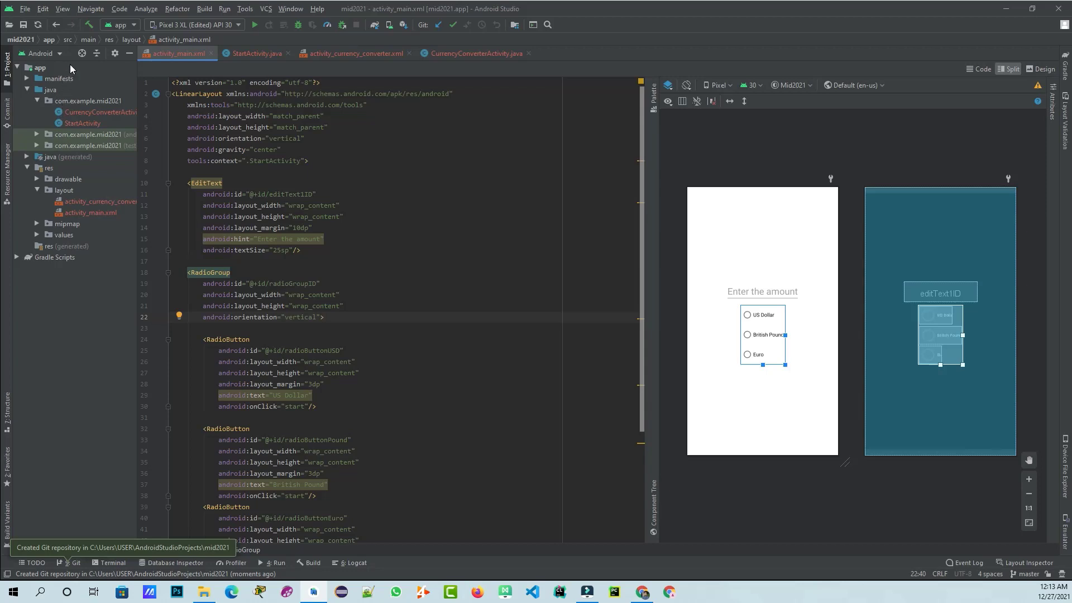
- Show the mid2021 project in the Project view and add its root folder to Git, with the folder expanded
{"action": "left_click", "coordinate": [51, 53]}
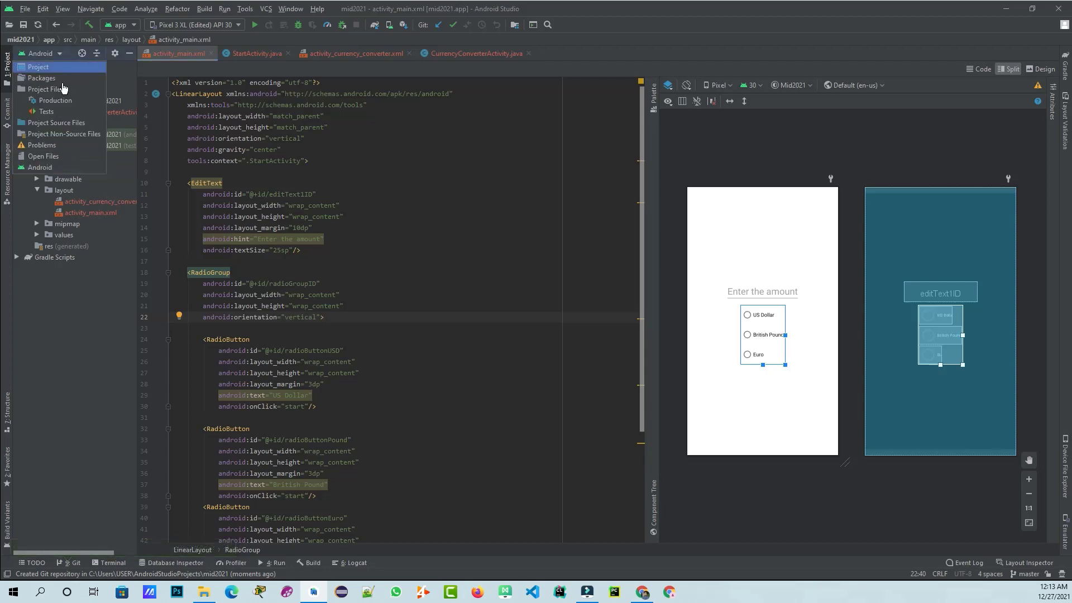
{"action": "left_click", "coordinate": [56, 67]}
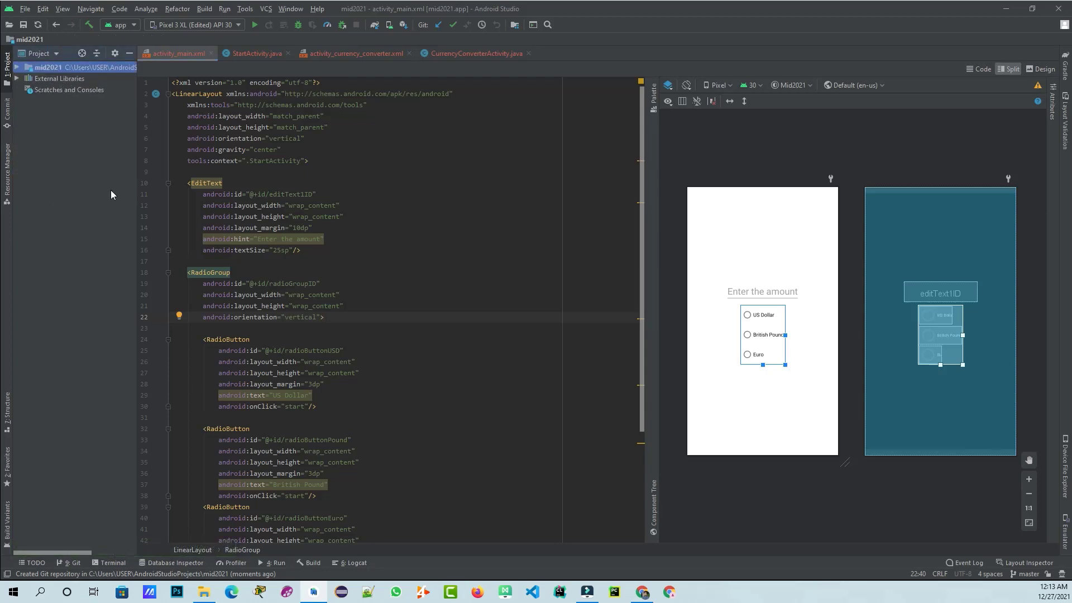
{"action": "left_click_drag", "start_coordinate": [173, 148], "coordinate": [207, 147]}
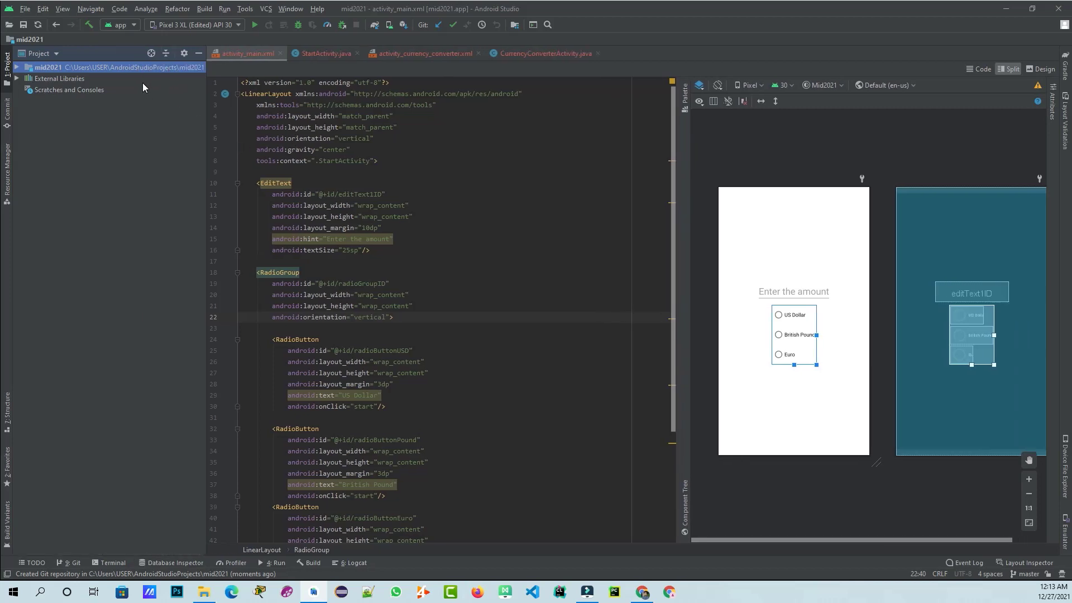
{"action": "right_click", "coordinate": [114, 66]}
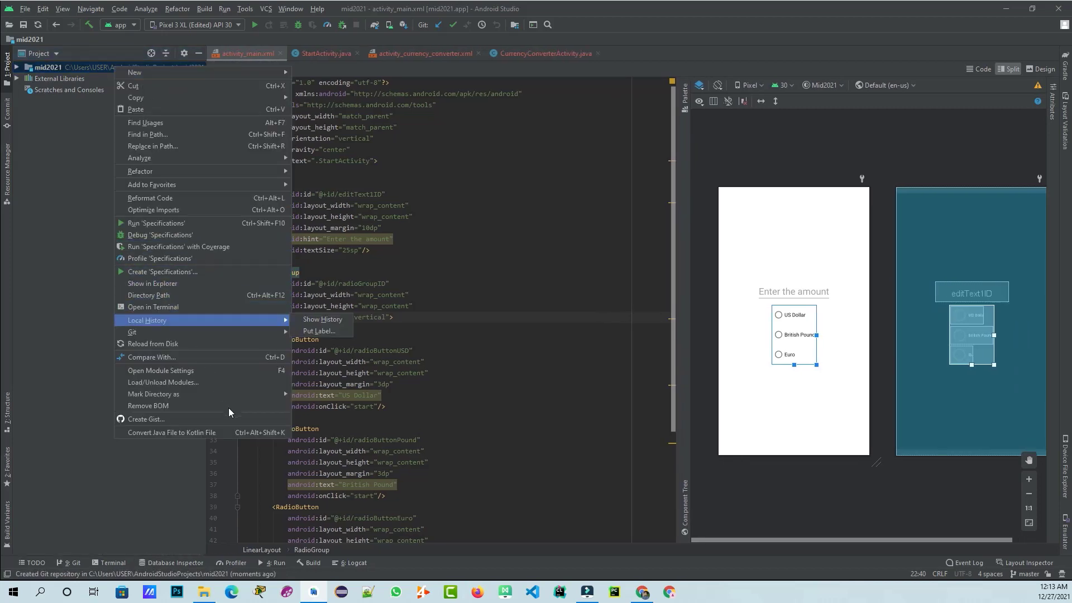
{"action": "mouse_move", "coordinate": [188, 332]}
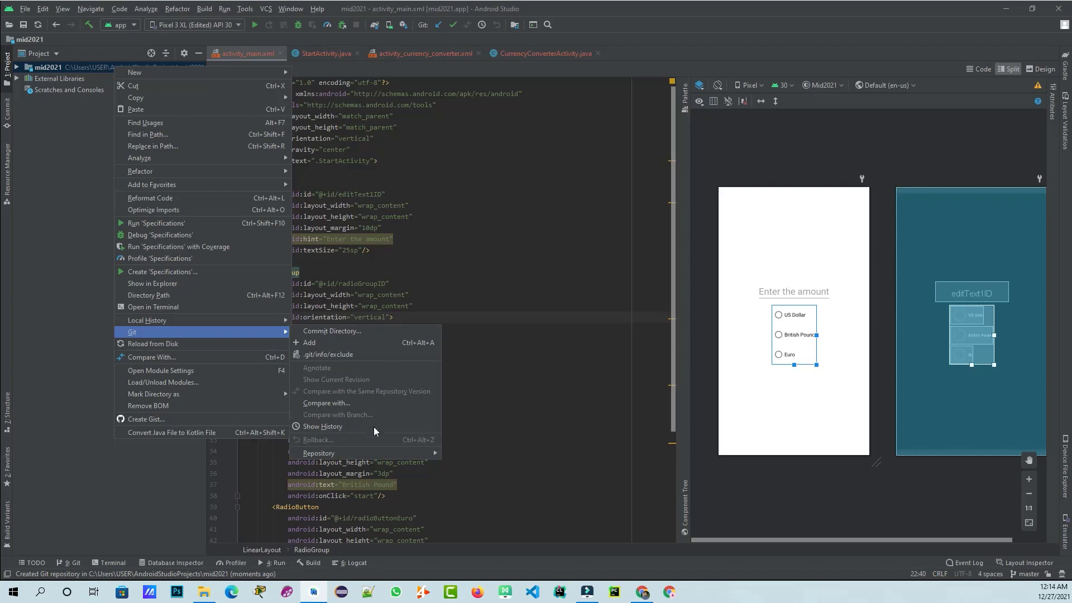
{"action": "left_click", "coordinate": [393, 342]}
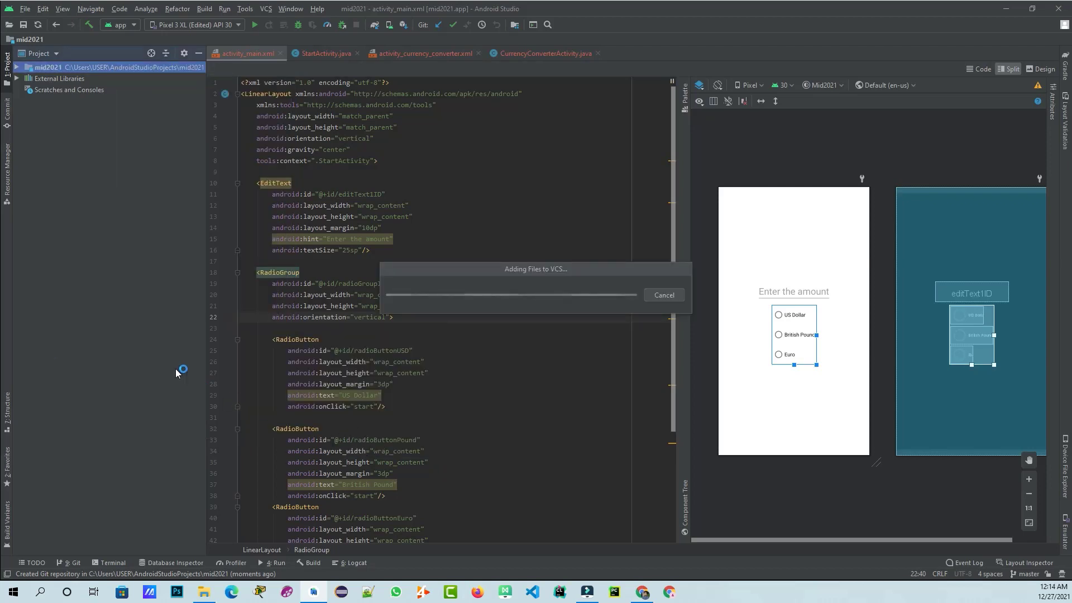
{"action": "double_click", "coordinate": [112, 68]}
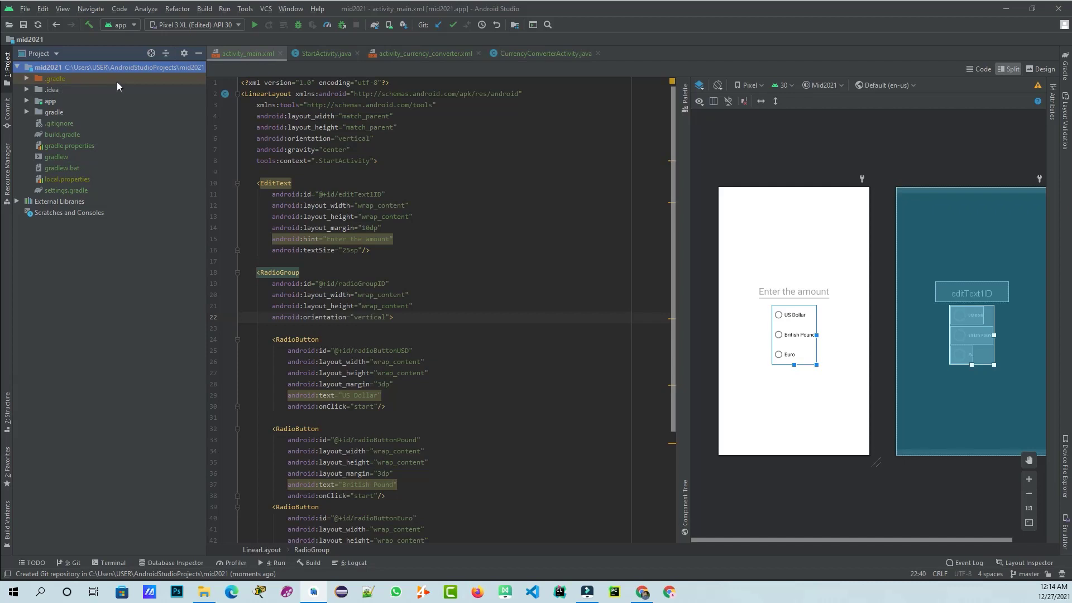
- Commit the whole mid2021 directory with the message "Final Commit", skipping the review of the code analysis warnings
{"action": "right_click", "coordinate": [117, 81]}
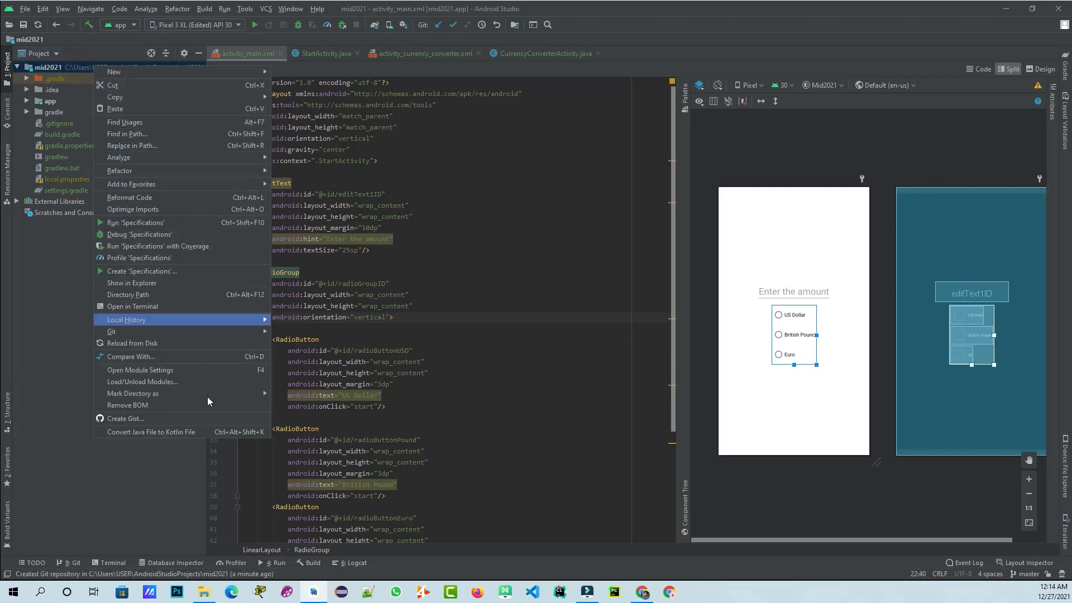
{"action": "mouse_move", "coordinate": [179, 332]}
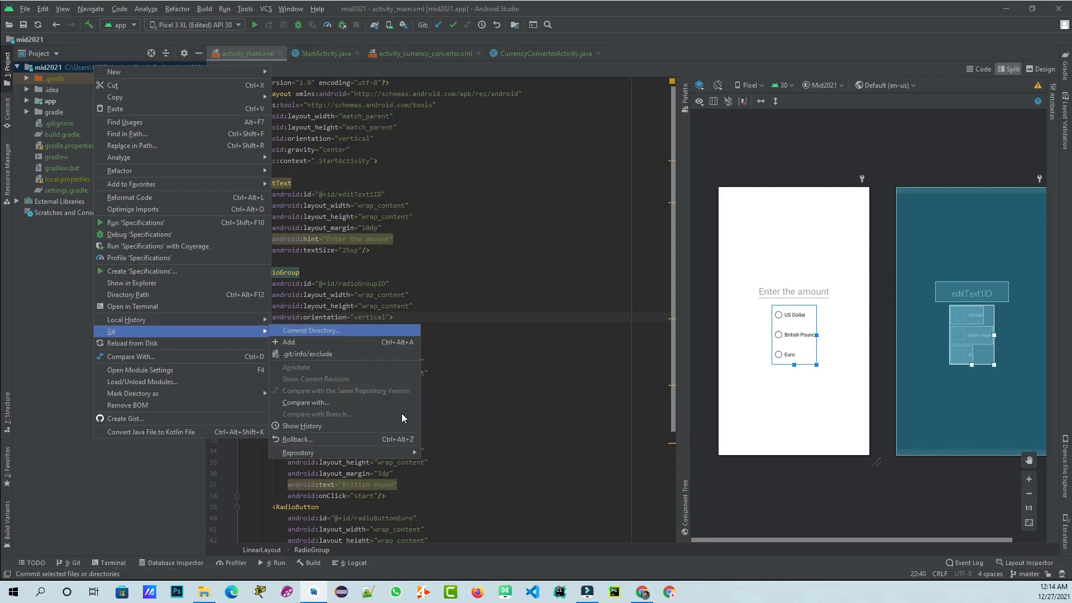
{"action": "left_click", "coordinate": [321, 331]}
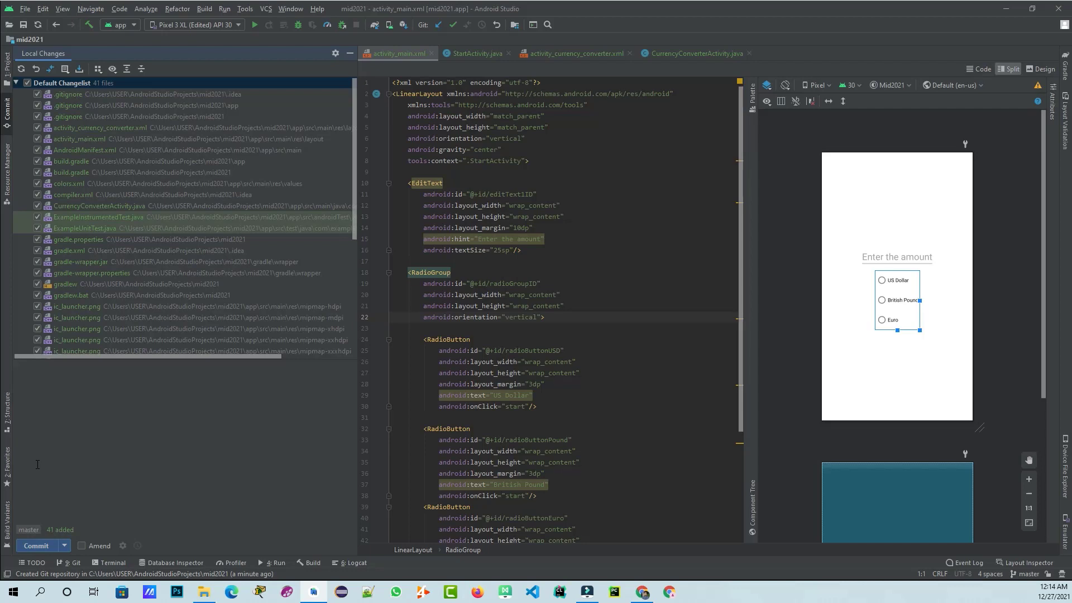
{"action": "type", "text": "Final Commit"}
{"action": "key", "text": "ctrl+Return"}
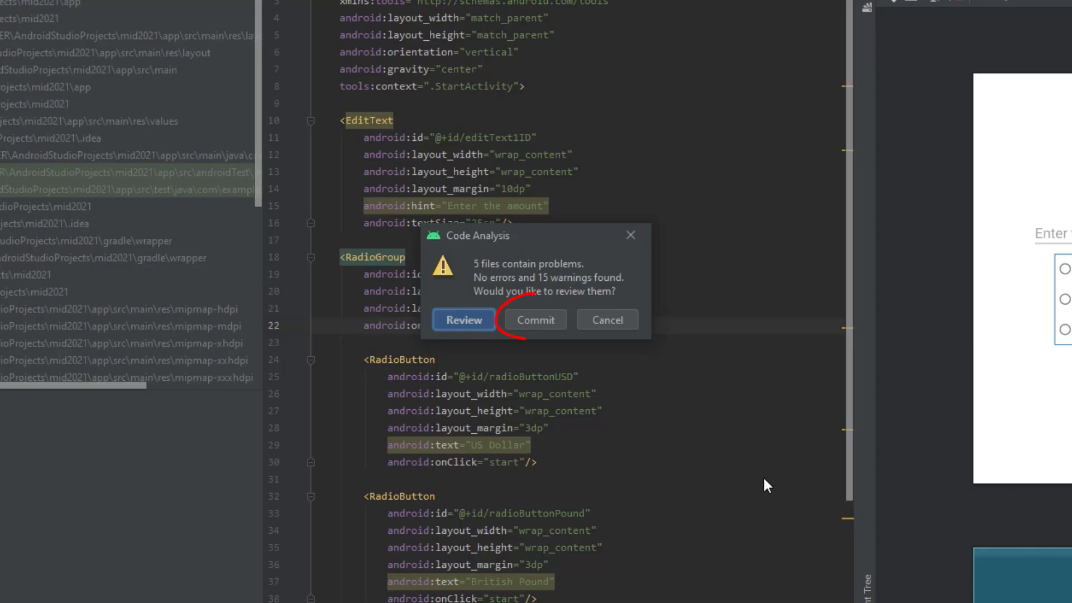
{"action": "key", "text": "Tab"}
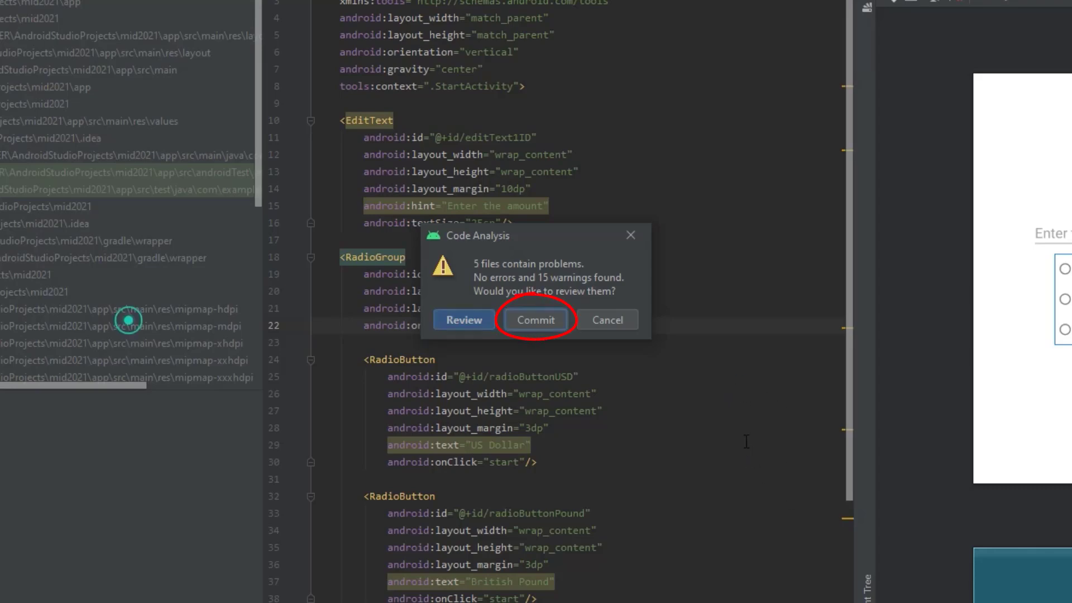
{"action": "key", "text": "Return"}
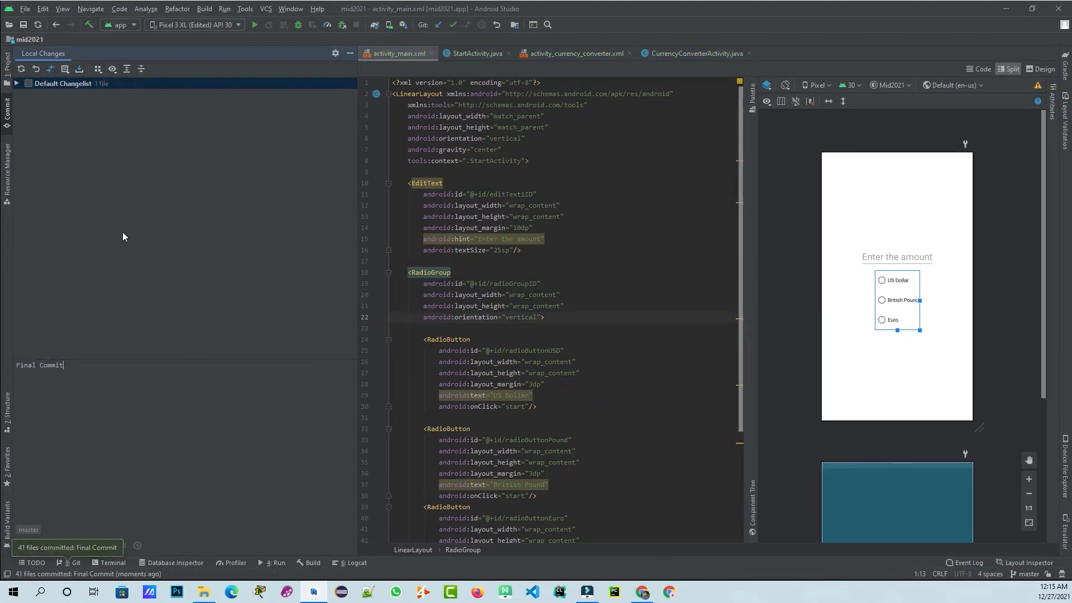
- Return to the project files and start a push of the mid2021 project from its Git repository commands
{"action": "left_click", "coordinate": [8, 83]}
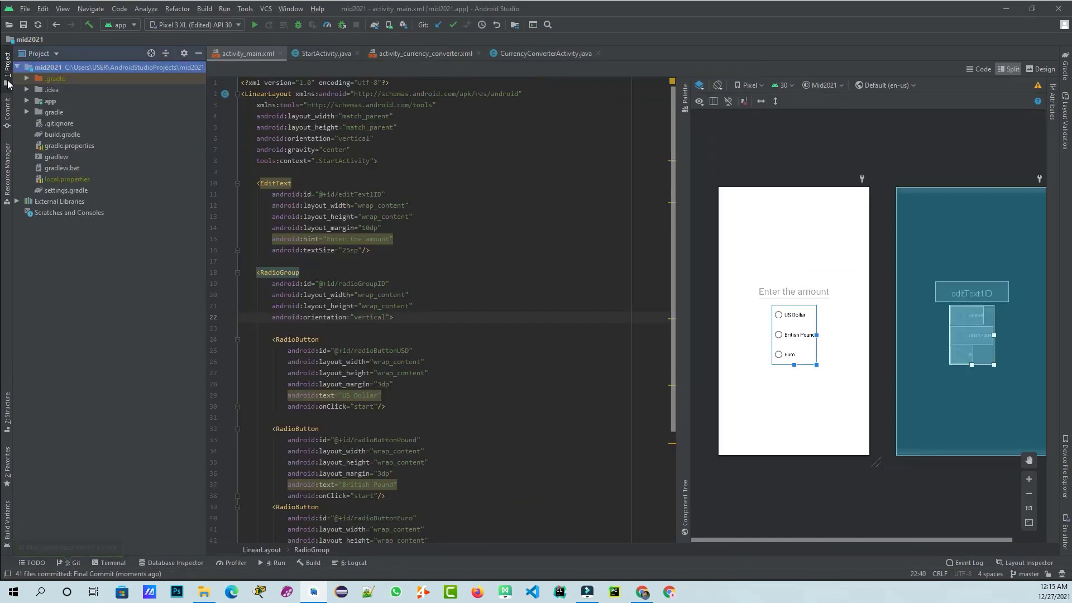
{"action": "right_click", "coordinate": [135, 83]}
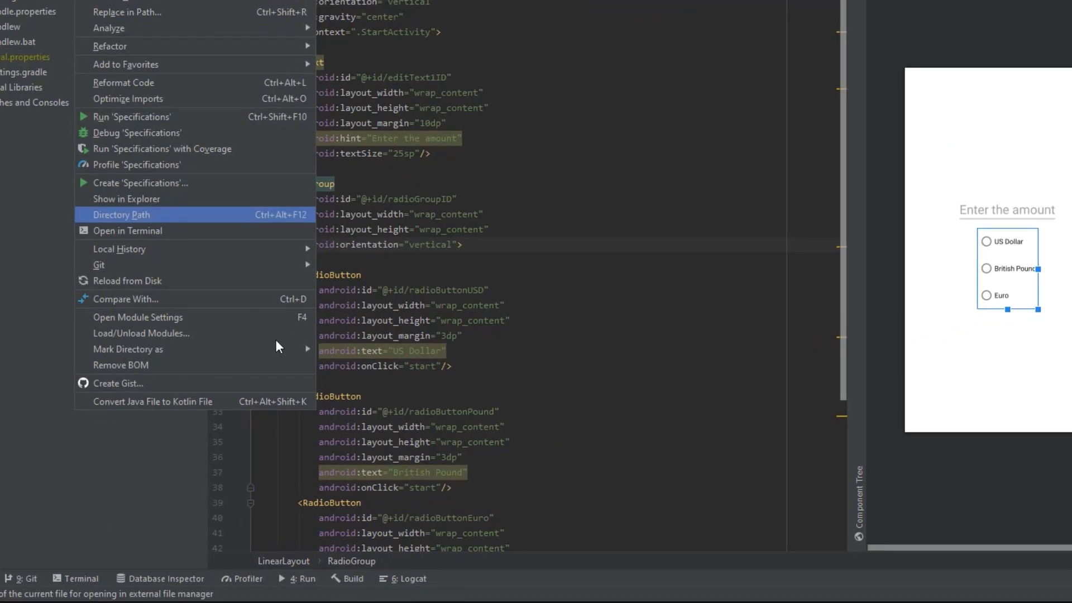
{"action": "key", "text": "Down"}
{"action": "key", "text": "Down"}
{"action": "key", "text": "Down"}
{"action": "key", "text": "Right"}
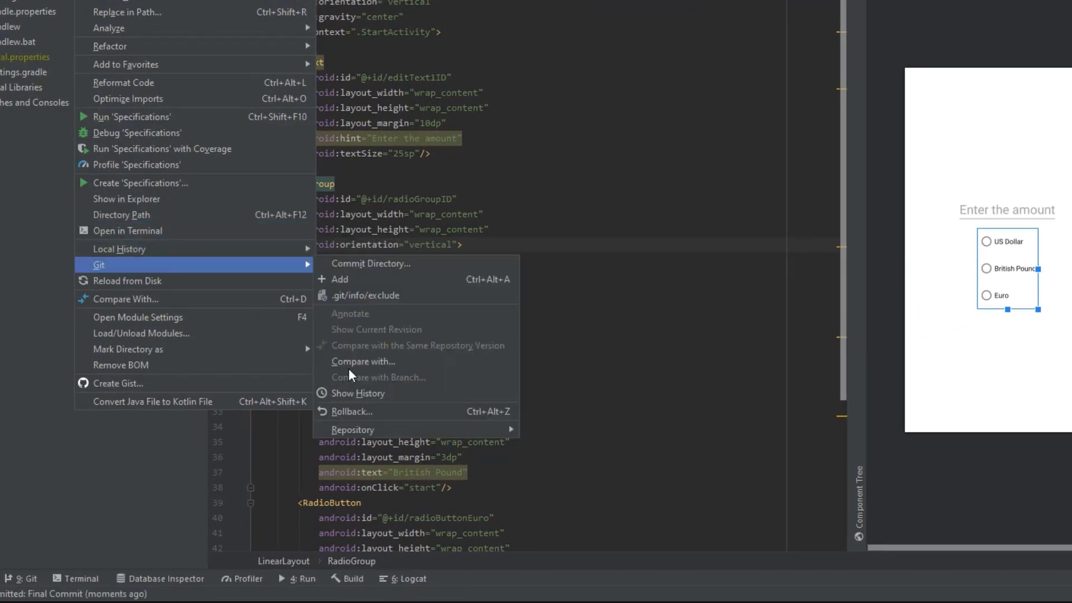
{"action": "mouse_move", "coordinate": [360, 430]}
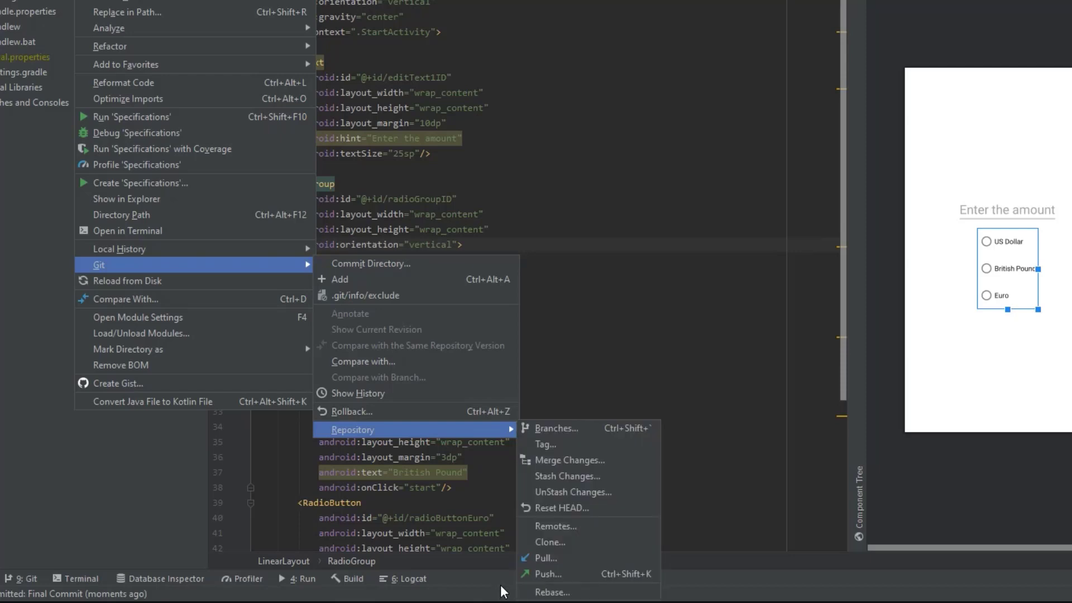
{"action": "key", "text": "Right"}
{"action": "key", "text": "Down"}
{"action": "key", "text": "Down"}
{"action": "key", "text": "Down"}
{"action": "key", "text": "Down"}
{"action": "key", "text": "Down"}
{"action": "key", "text": "Down"}
{"action": "key", "text": "Down"}
{"action": "key", "text": "Down"}
{"action": "key", "text": "Down"}
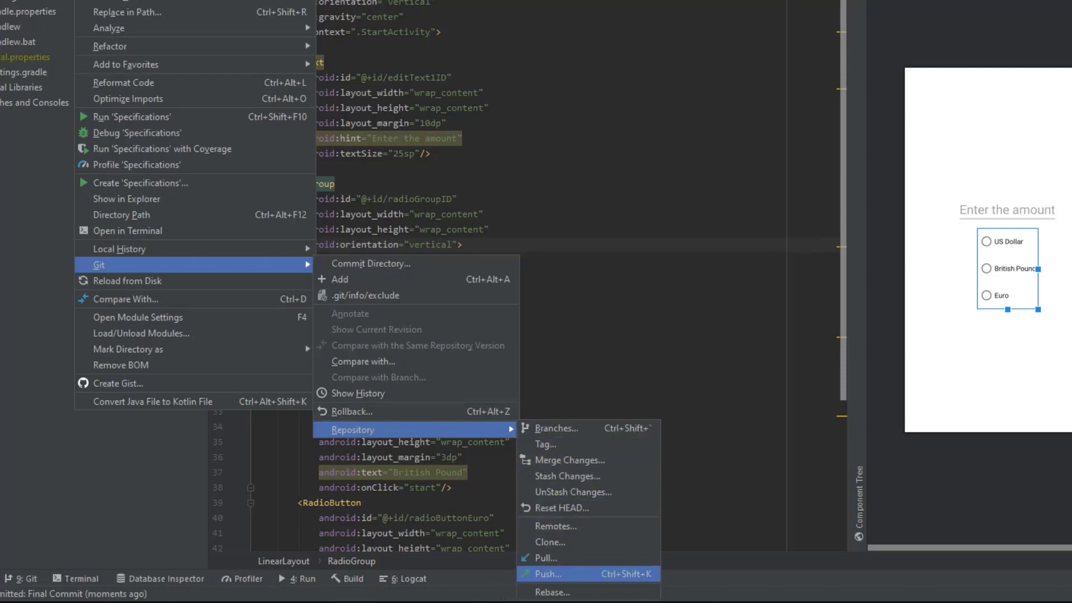
{"action": "key", "text": "Return"}
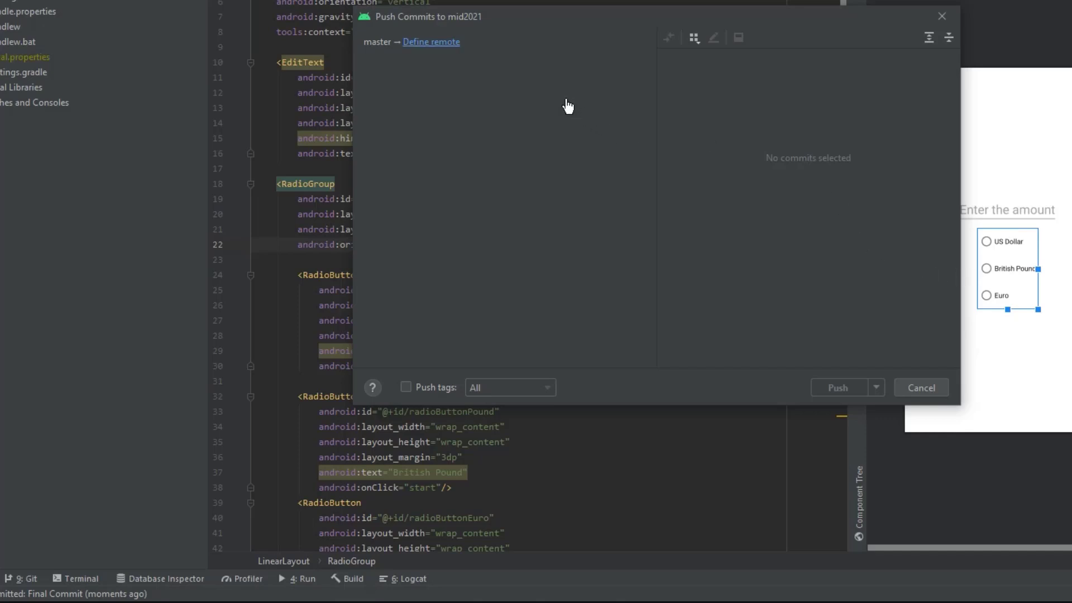
- Define the remote origin with the copied Currency-Converter repository URL, checking the address against the repository page in the browser
{"action": "left_click", "coordinate": [431, 42]}
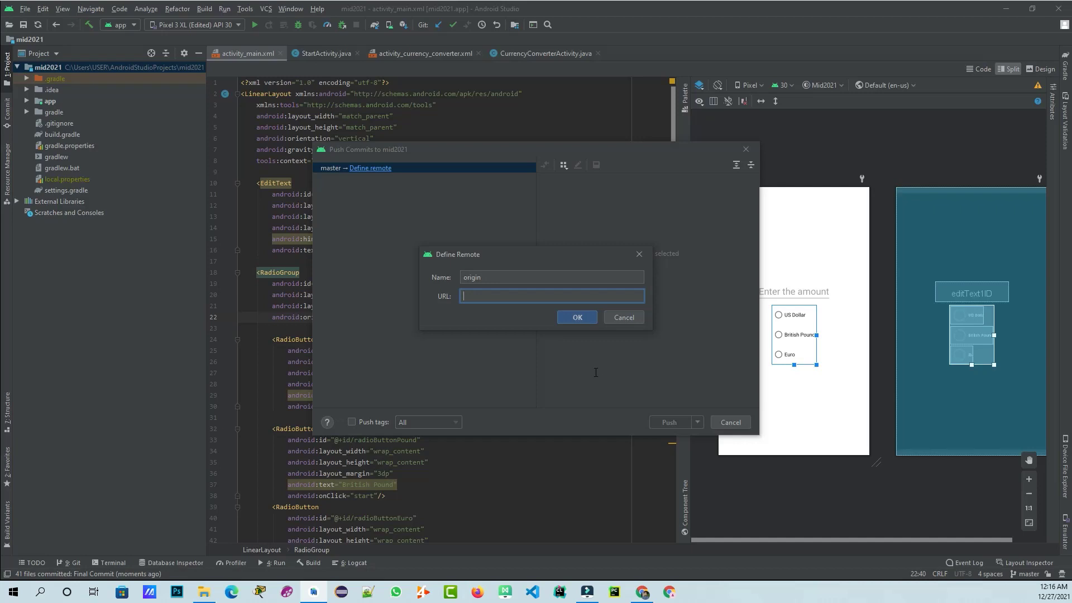
{"action": "type", "text": "https://github.com/latifpro/Currency-Converter"}
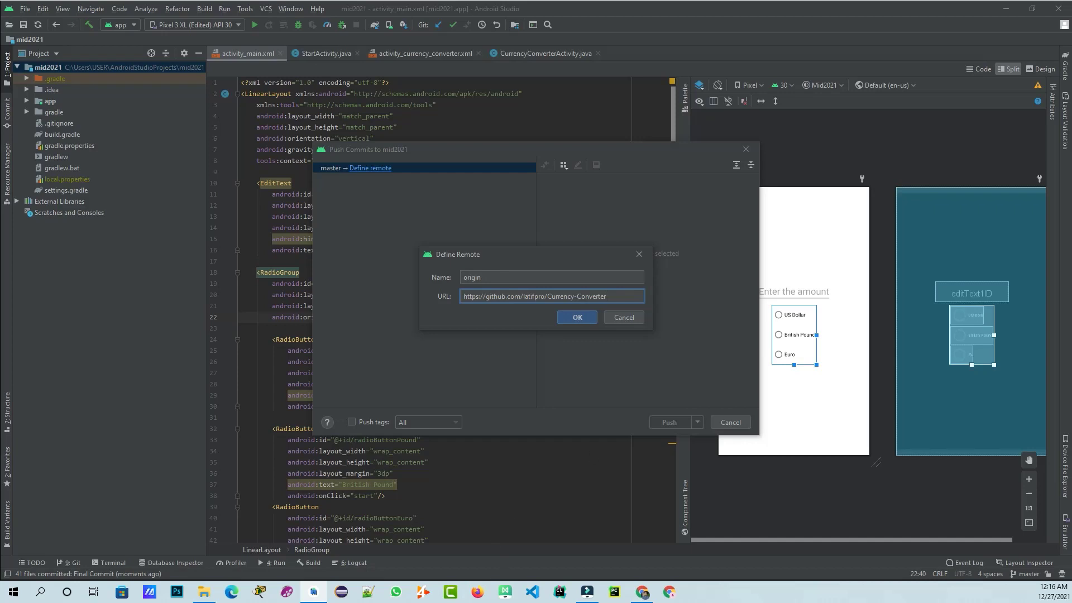
{"action": "left_click", "coordinate": [642, 592]}
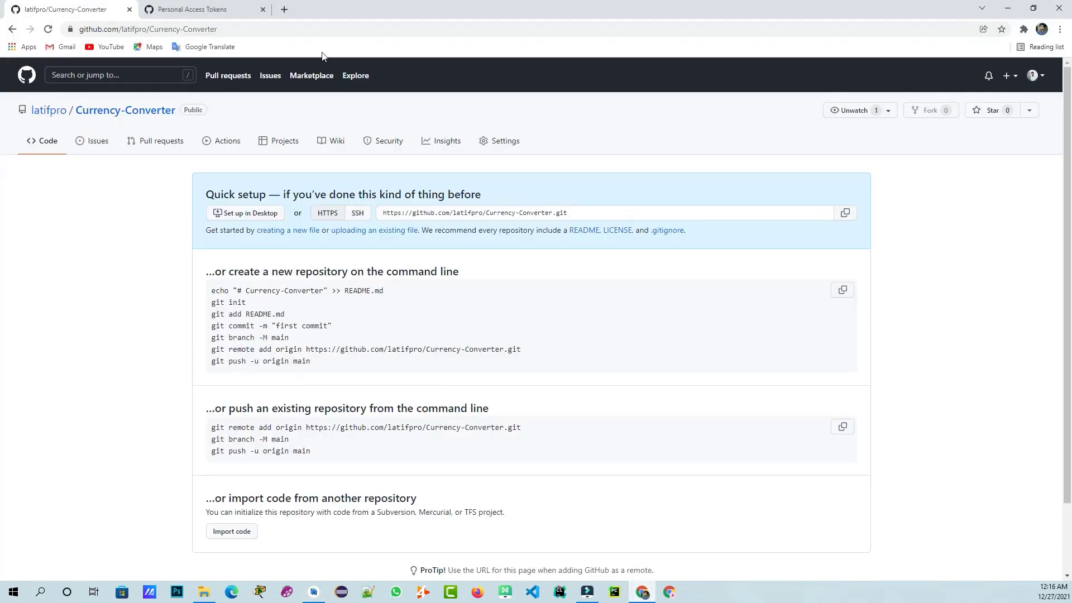
{"action": "left_click", "coordinate": [319, 30]}
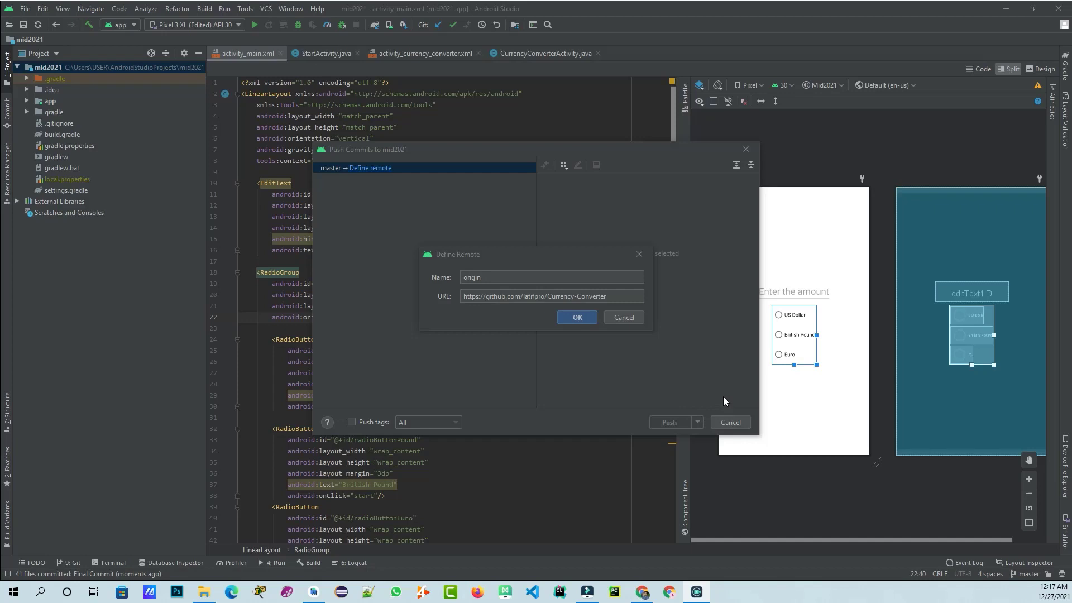
{"action": "key", "text": "Return"}
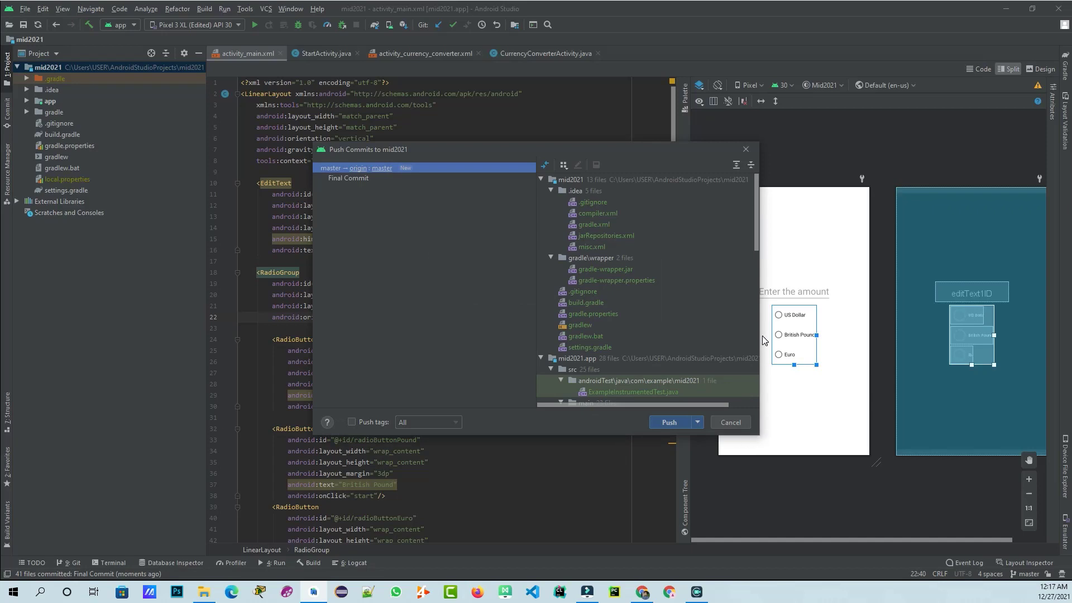
- Push the Final Commit from master to master on origin, and reload the Currency-Converter repository page in the browser
{"action": "scroll", "coordinate": [762, 338], "scroll_direction": "down", "scroll_amount": 2}
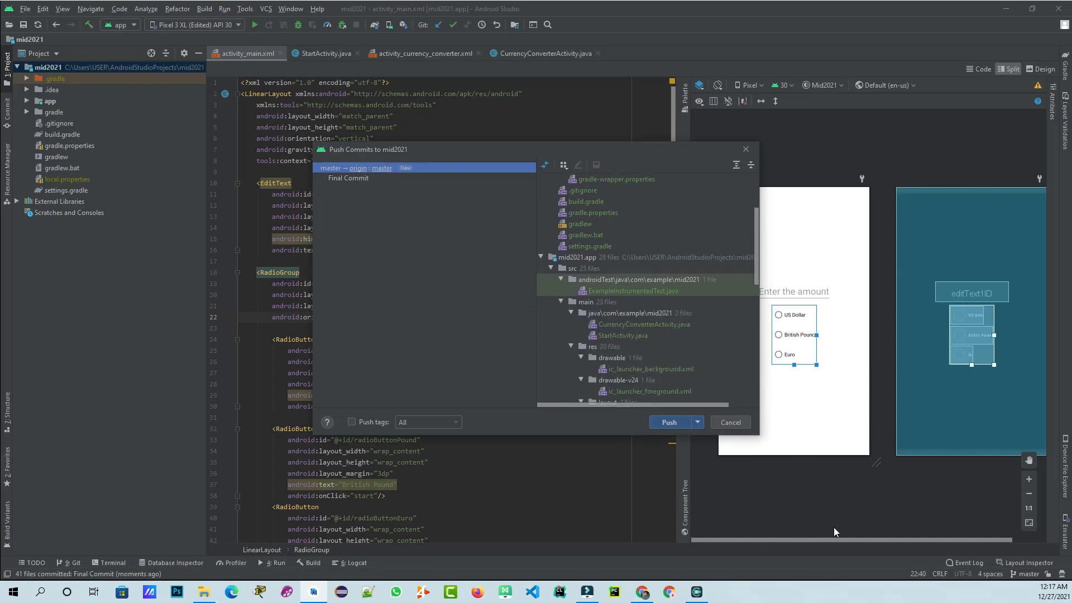
{"action": "left_click", "coordinate": [670, 422]}
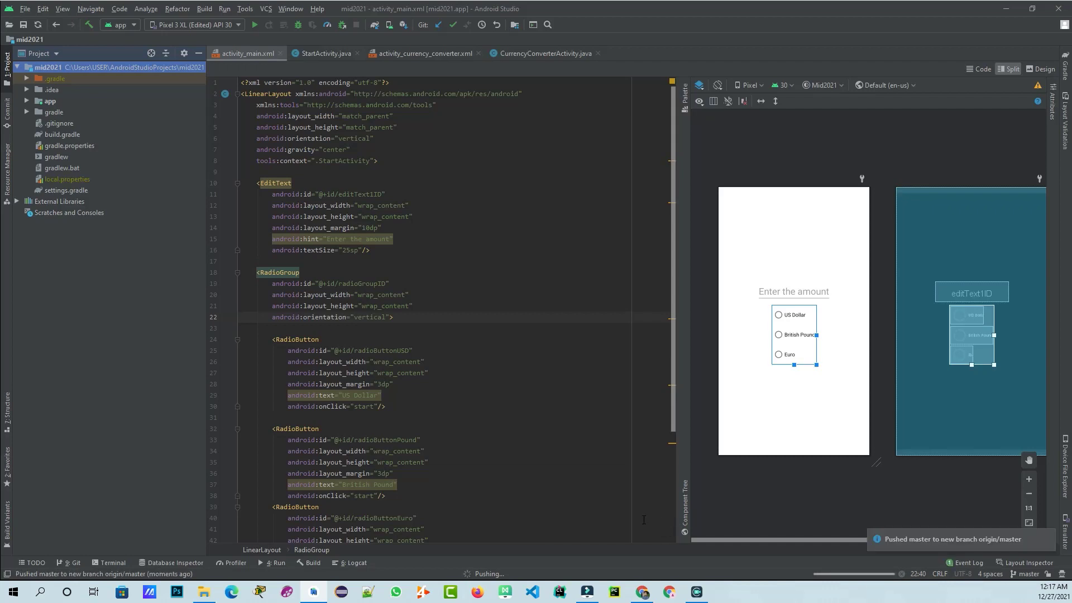
{"action": "left_click", "coordinate": [642, 591]}
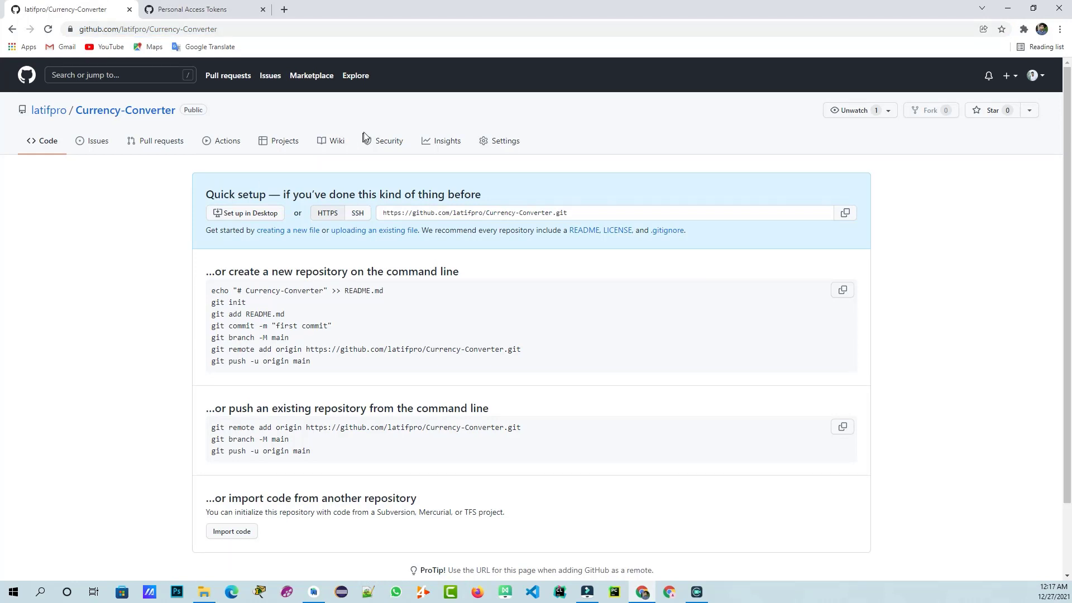
{"action": "left_click", "coordinate": [48, 29]}
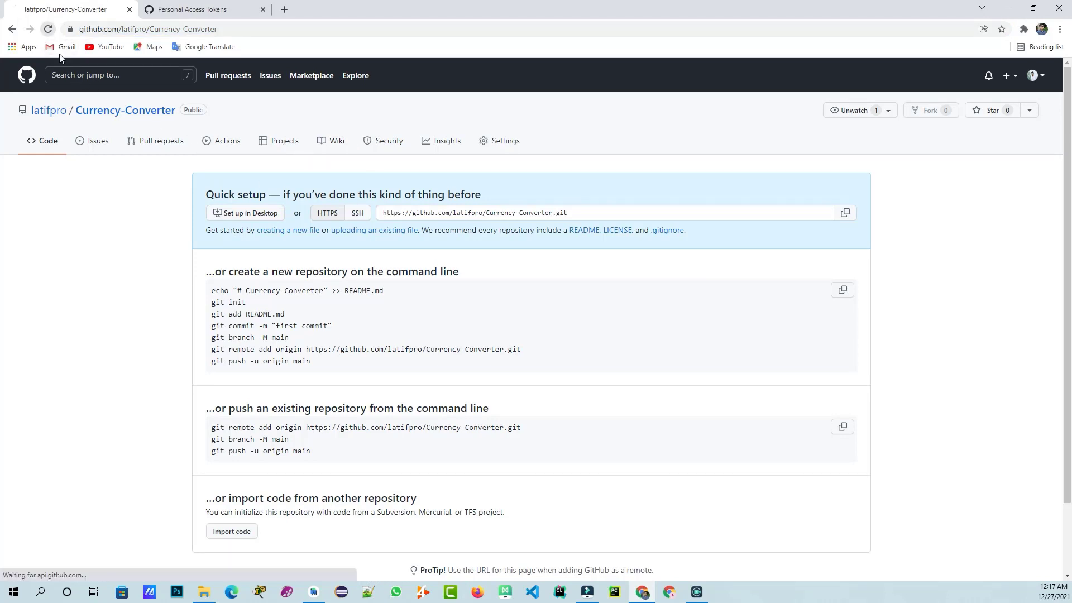